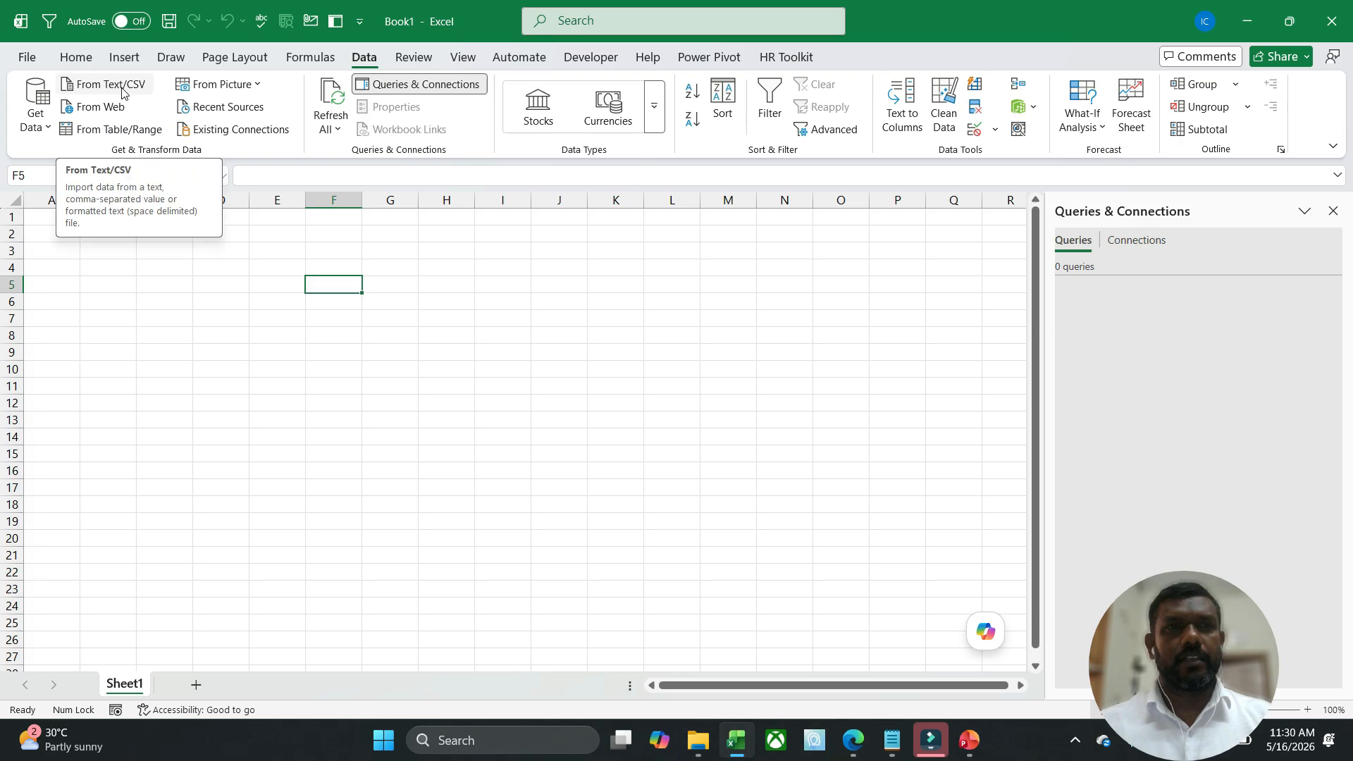
# Step: Start a text/CSV import of the customers file from the archive (1) folder
pyautogui.click(123, 89)
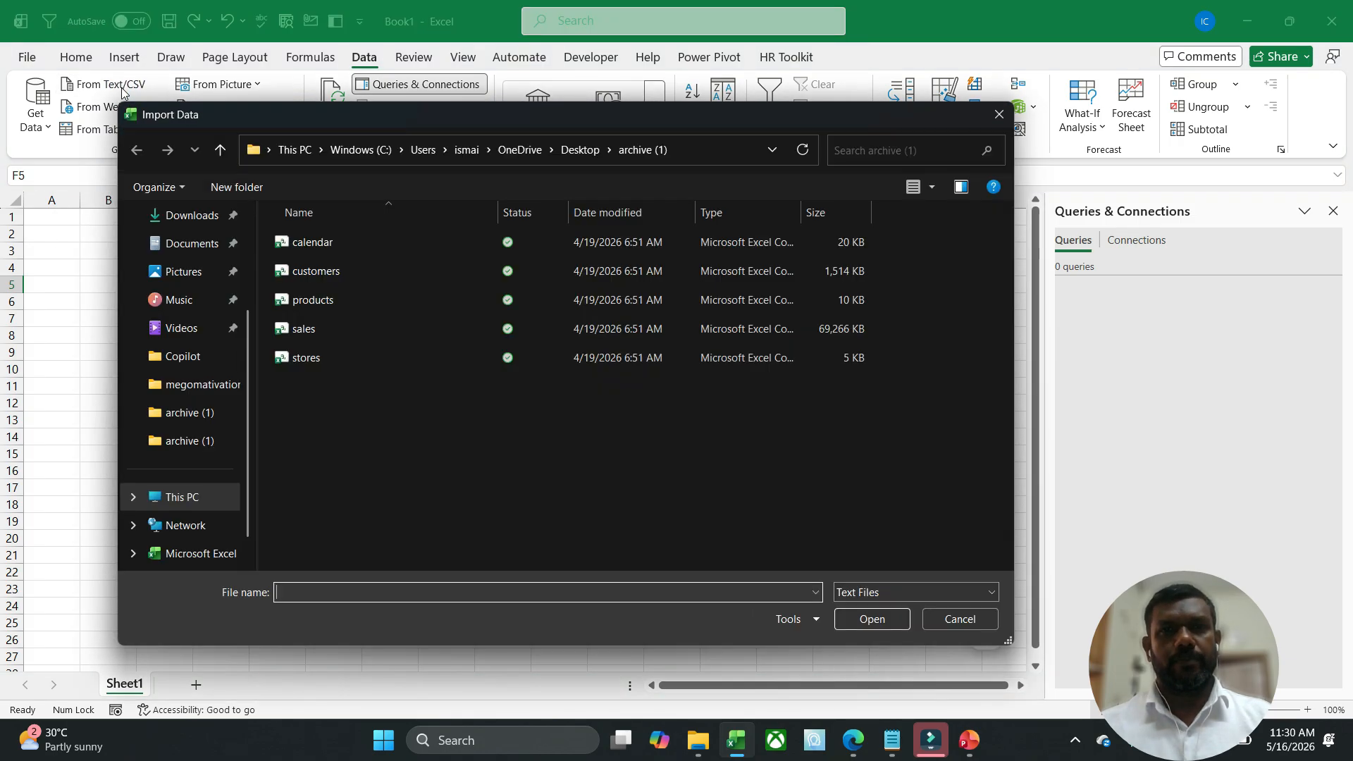
pyautogui.click(934, 623)
pyautogui.click(39, 120)
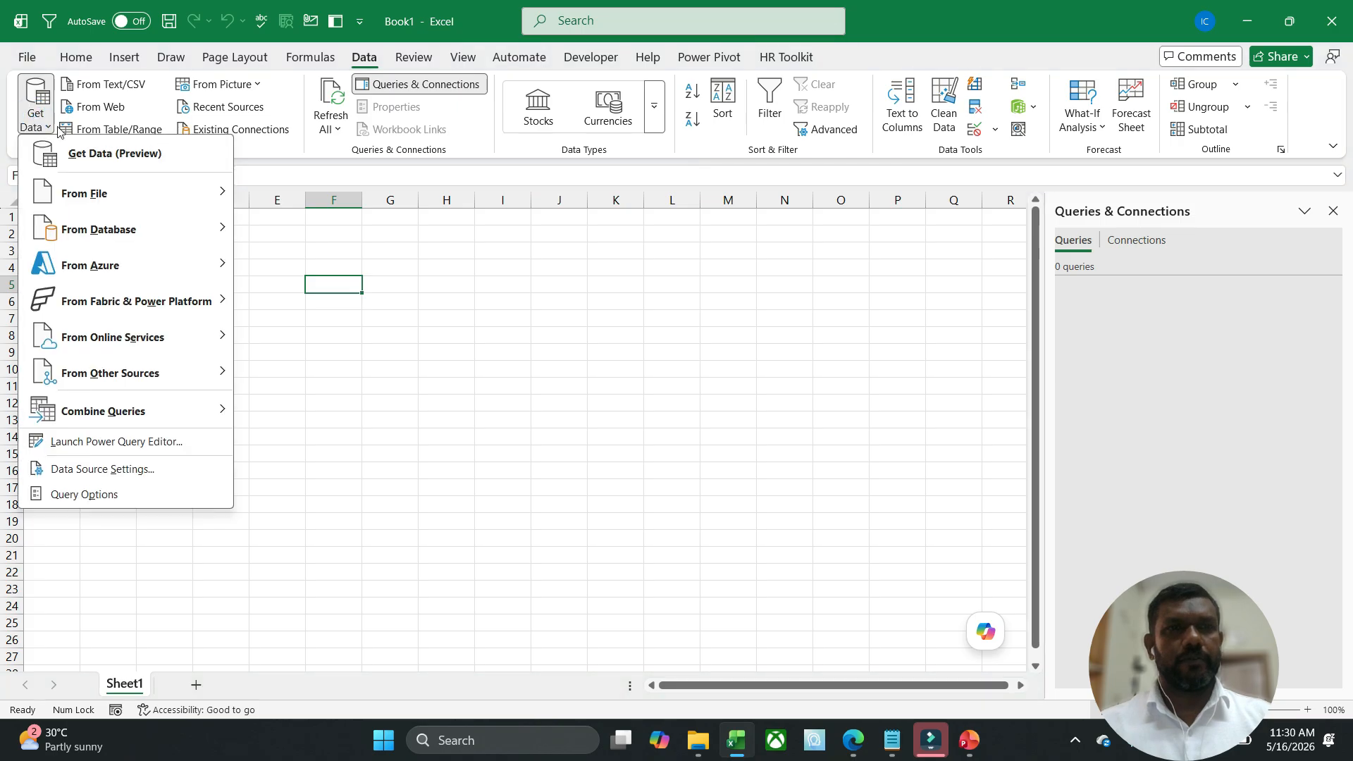
pyautogui.moveTo(222, 203)
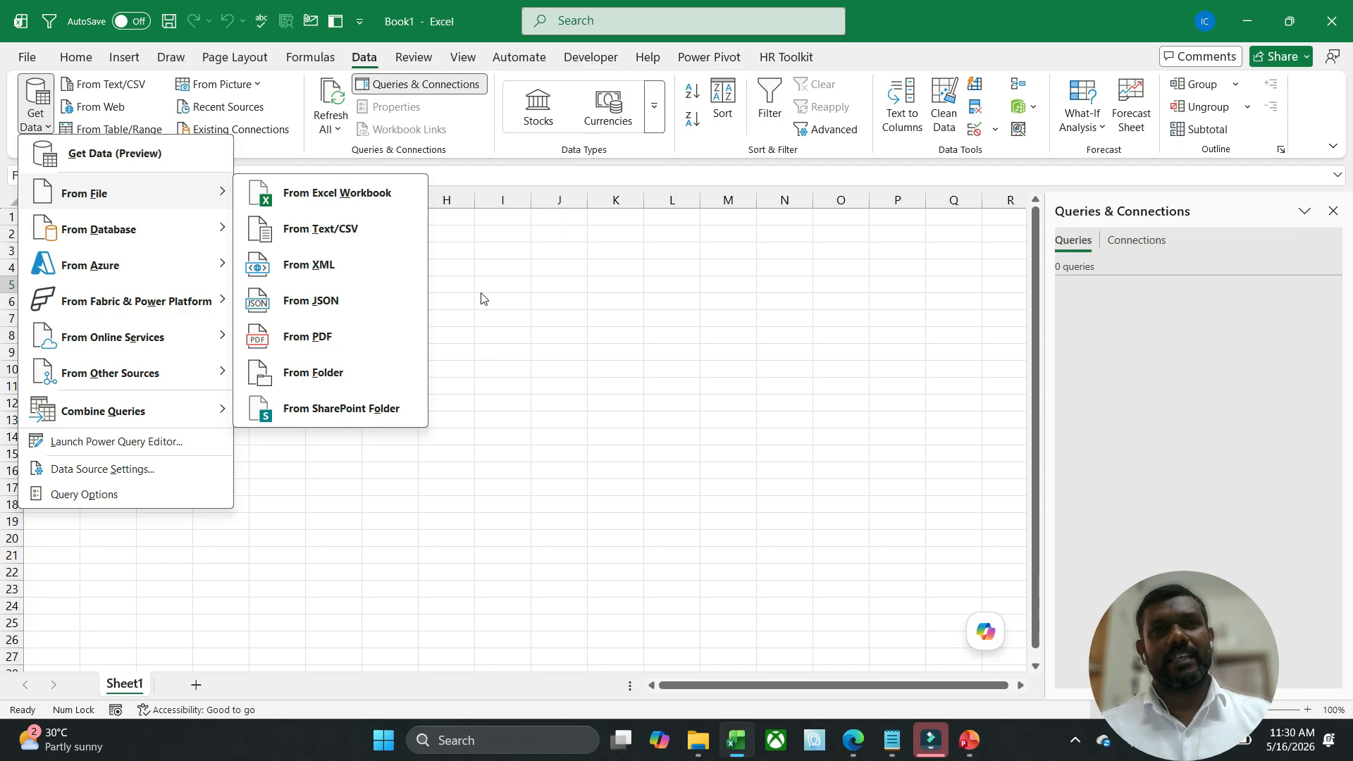
pyautogui.click(320, 237)
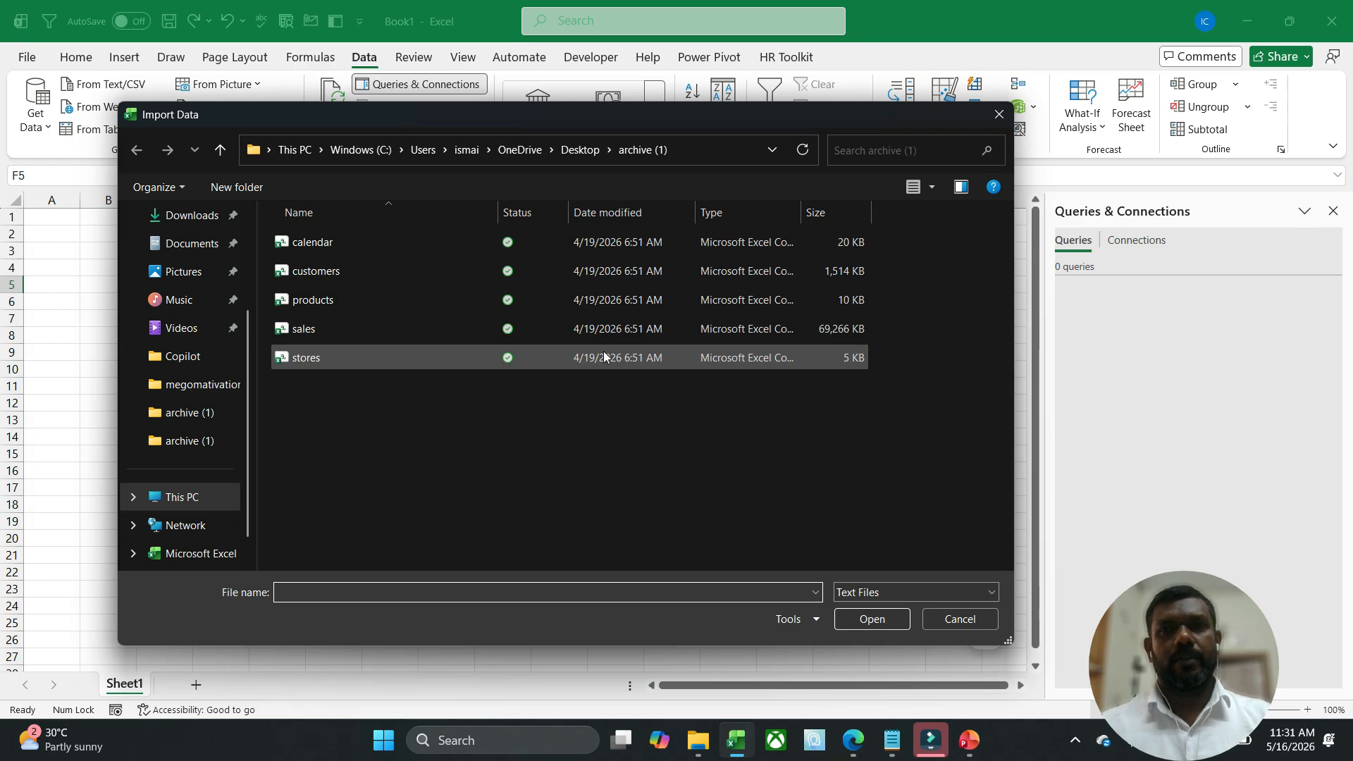
pyautogui.click(327, 279)
pyautogui.click(860, 619)
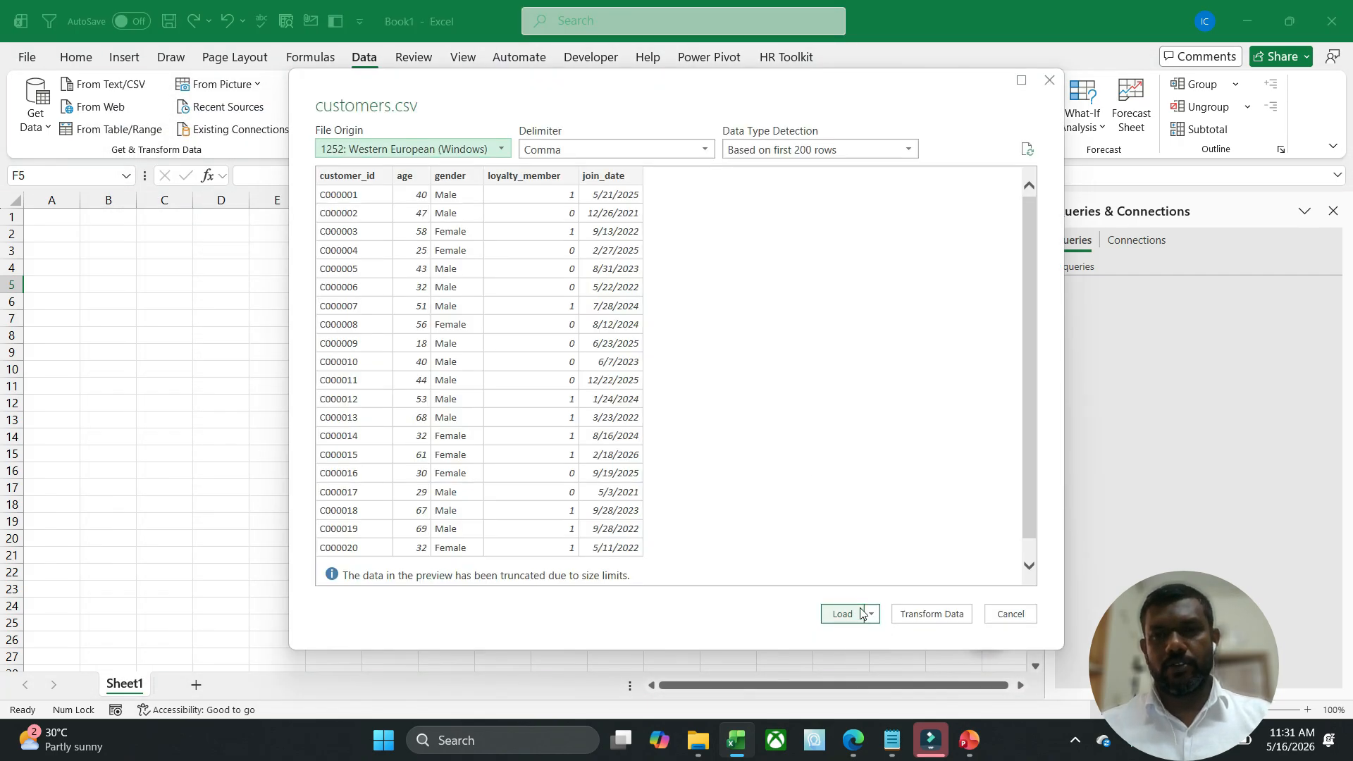
# Step: Load the customers data as Only Create Connection and add it to the Data Model
pyautogui.click(872, 614)
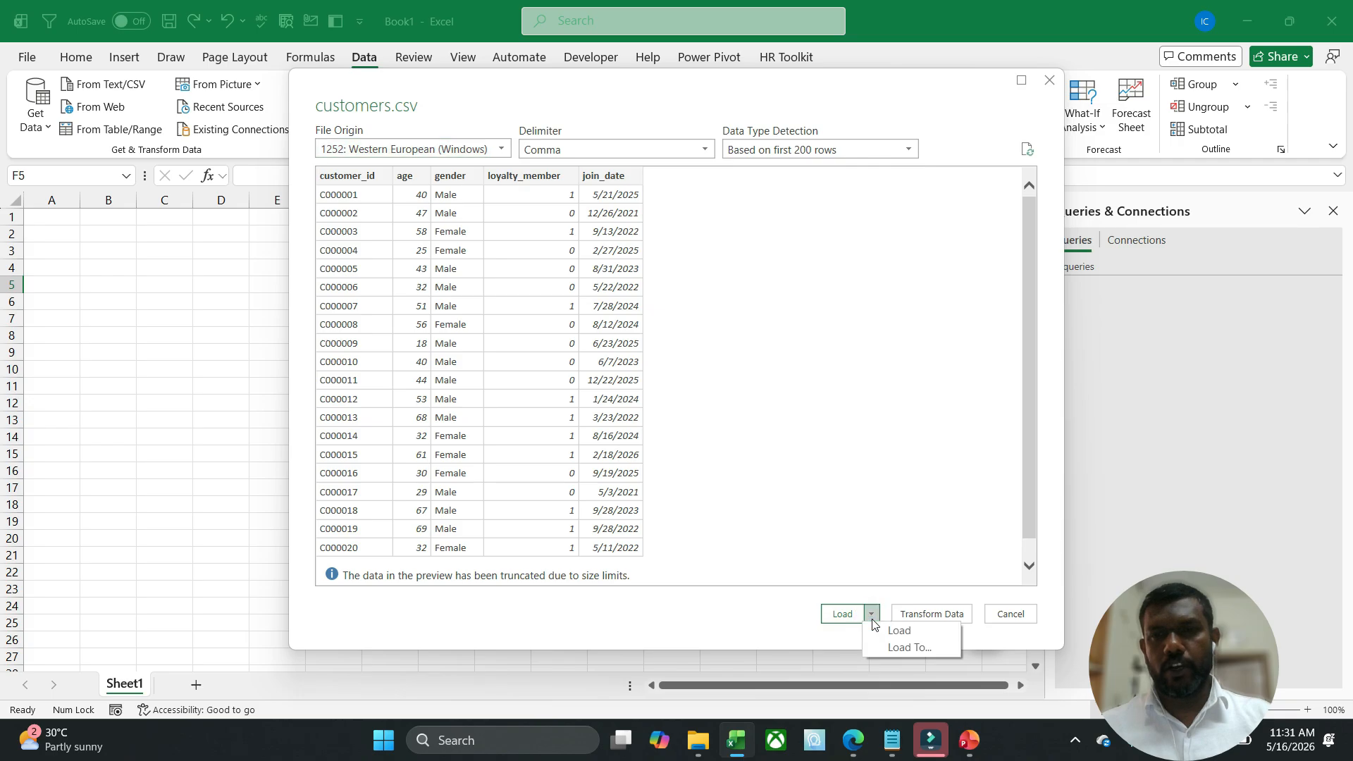
pyautogui.click(900, 647)
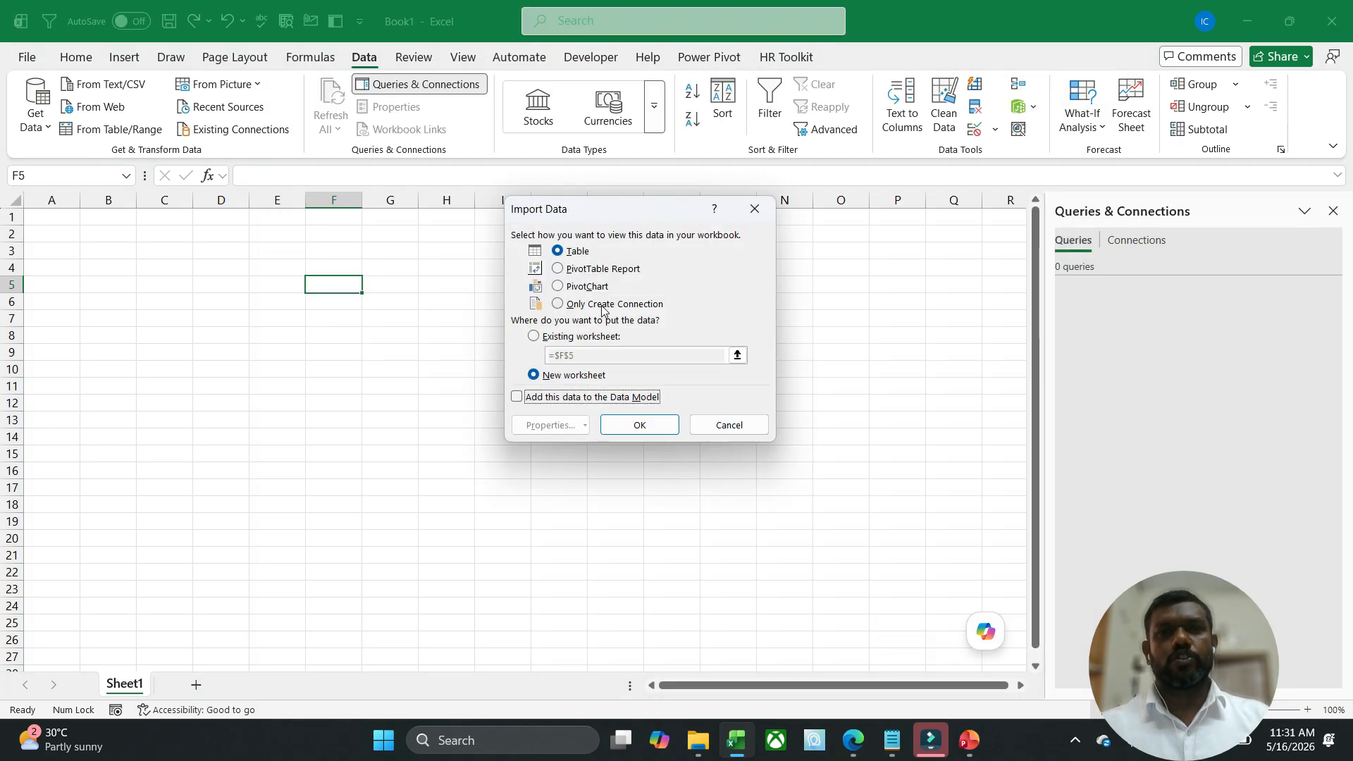
pyautogui.click(602, 307)
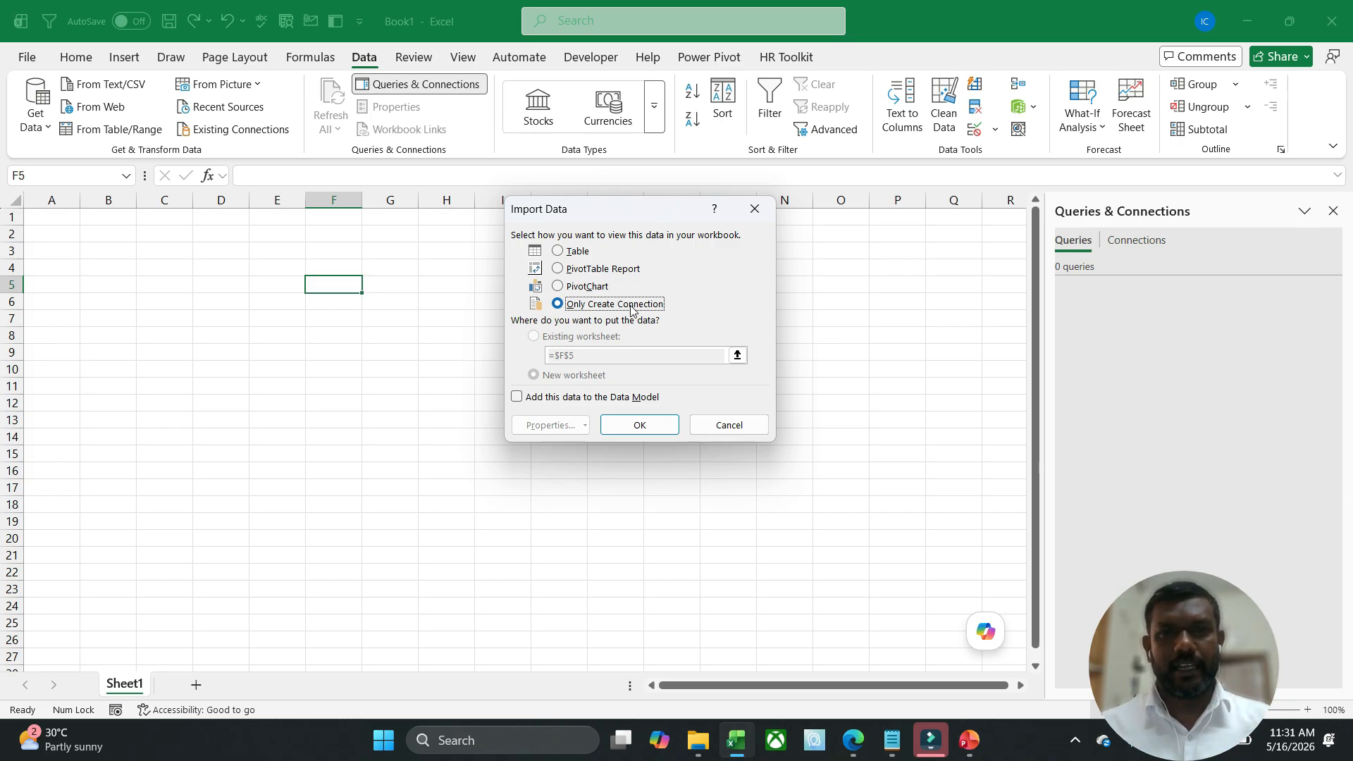
pyautogui.click(571, 397)
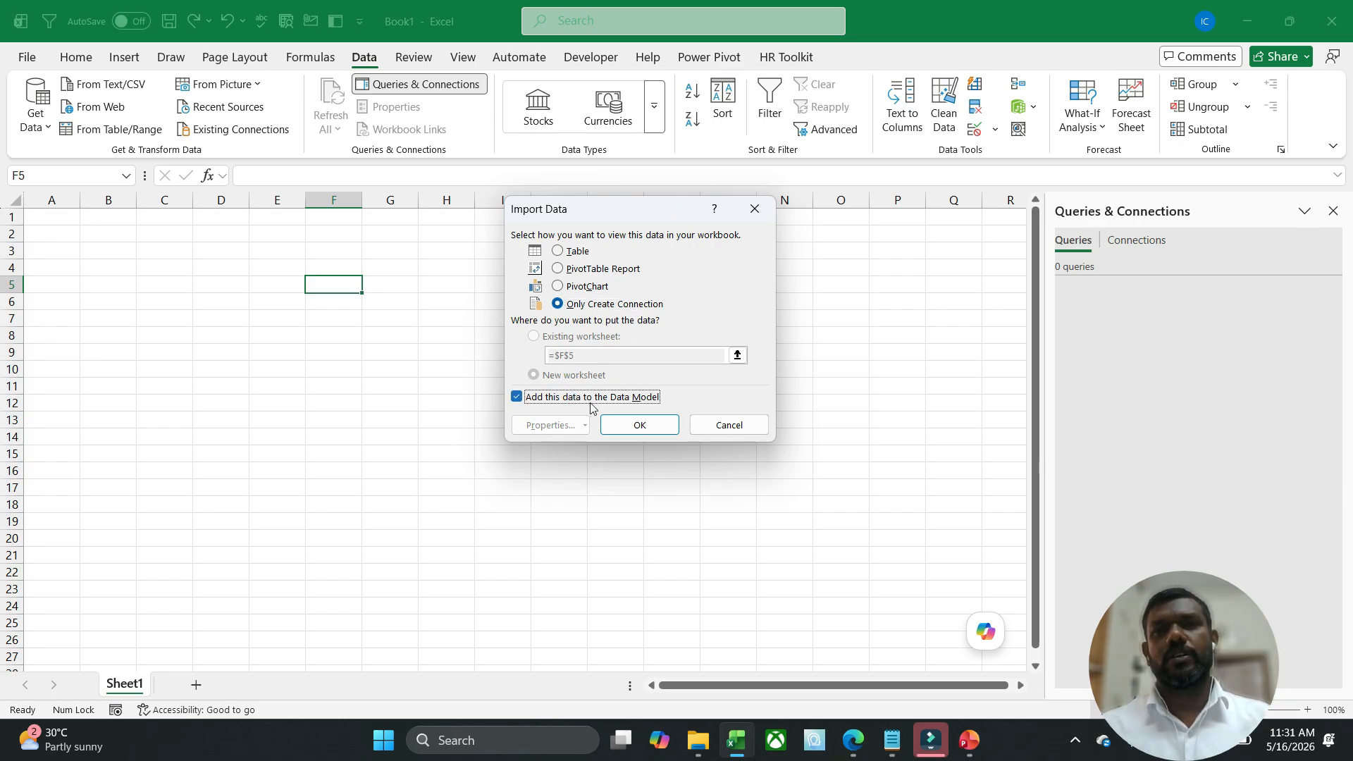
pyautogui.click(659, 425)
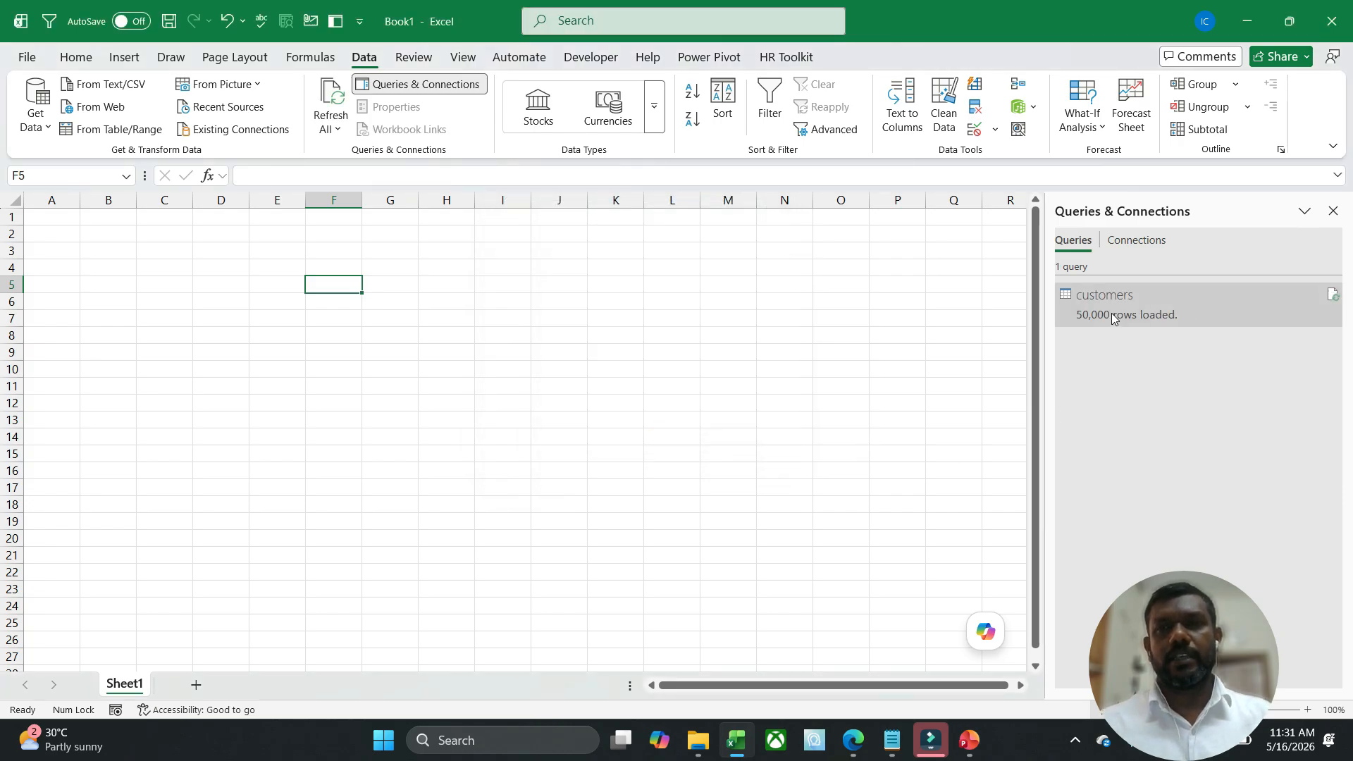
pyautogui.moveTo(1116, 321)
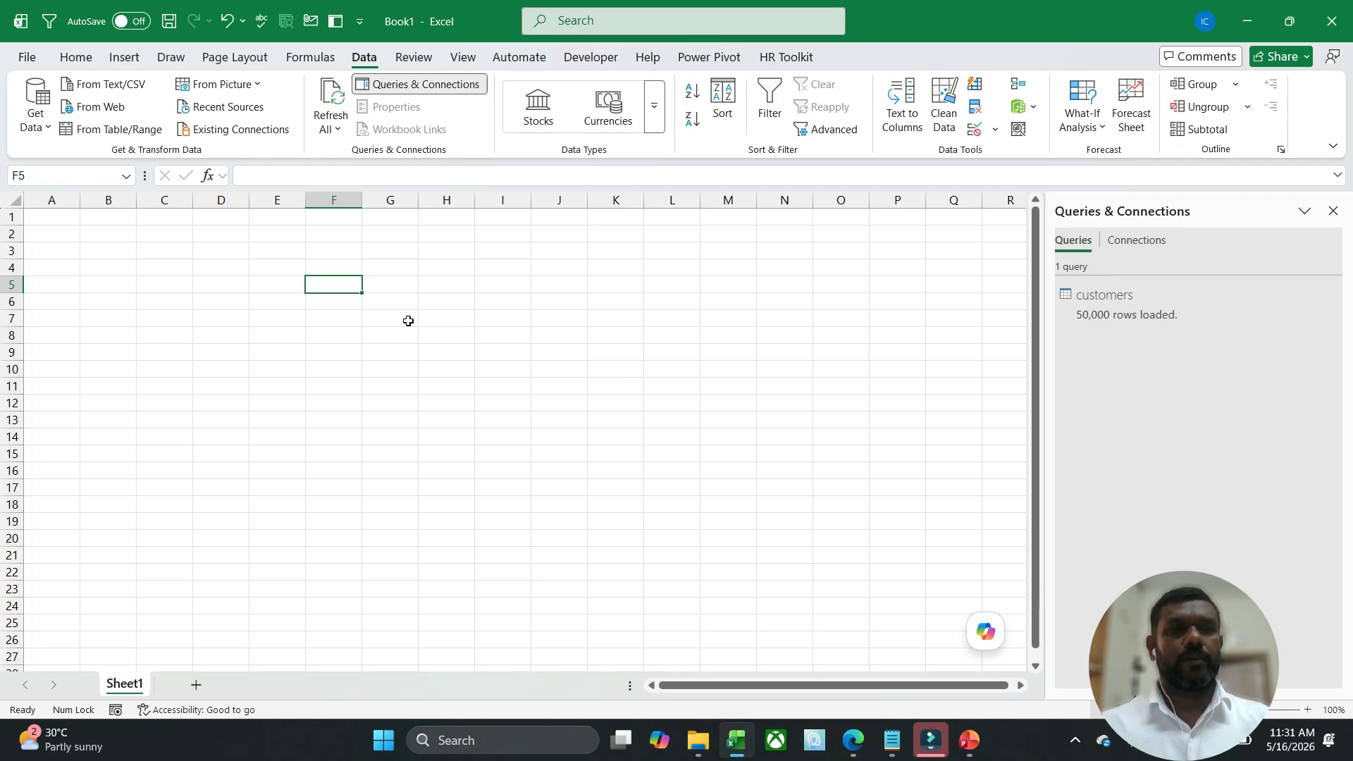
# Step: Import the products CSV file as Only Create Connection and add it to the Data Model
pyautogui.click(127, 92)
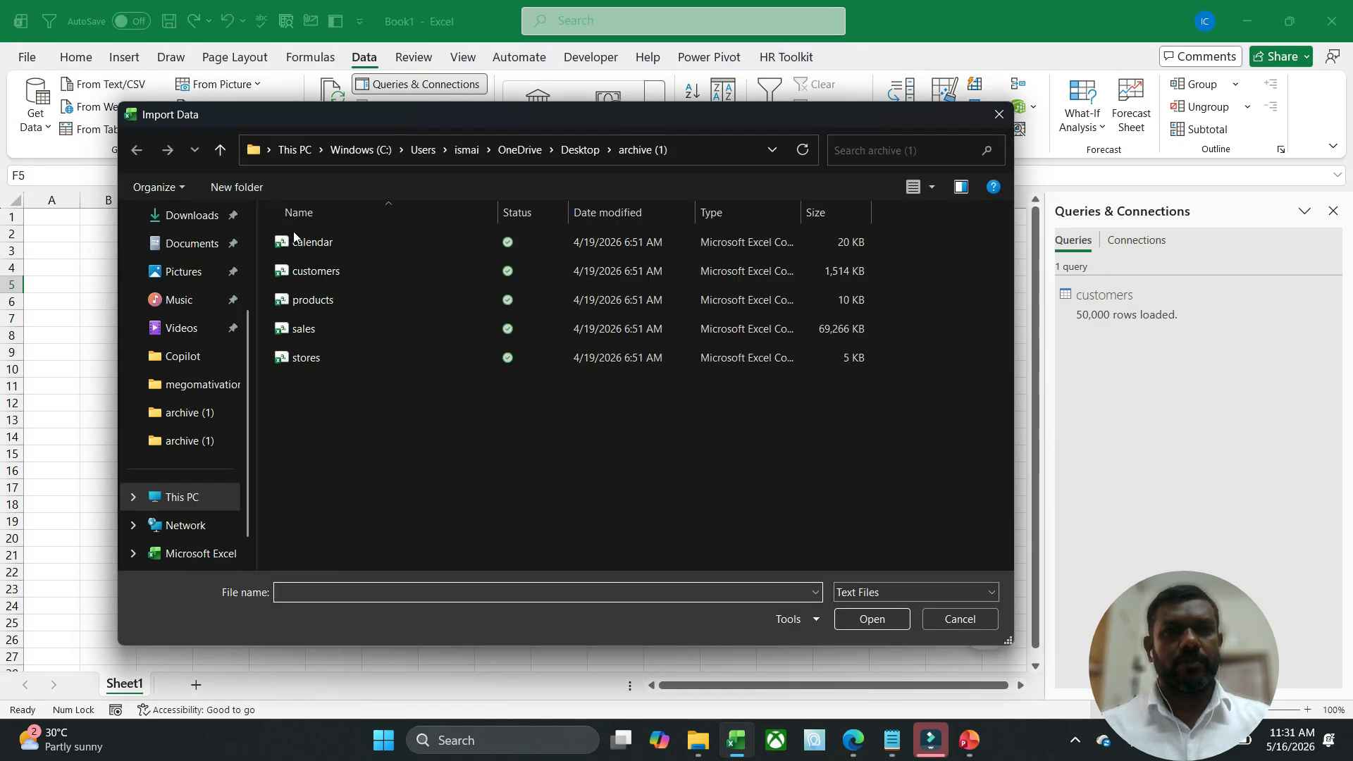
pyautogui.doubleClick(312, 307)
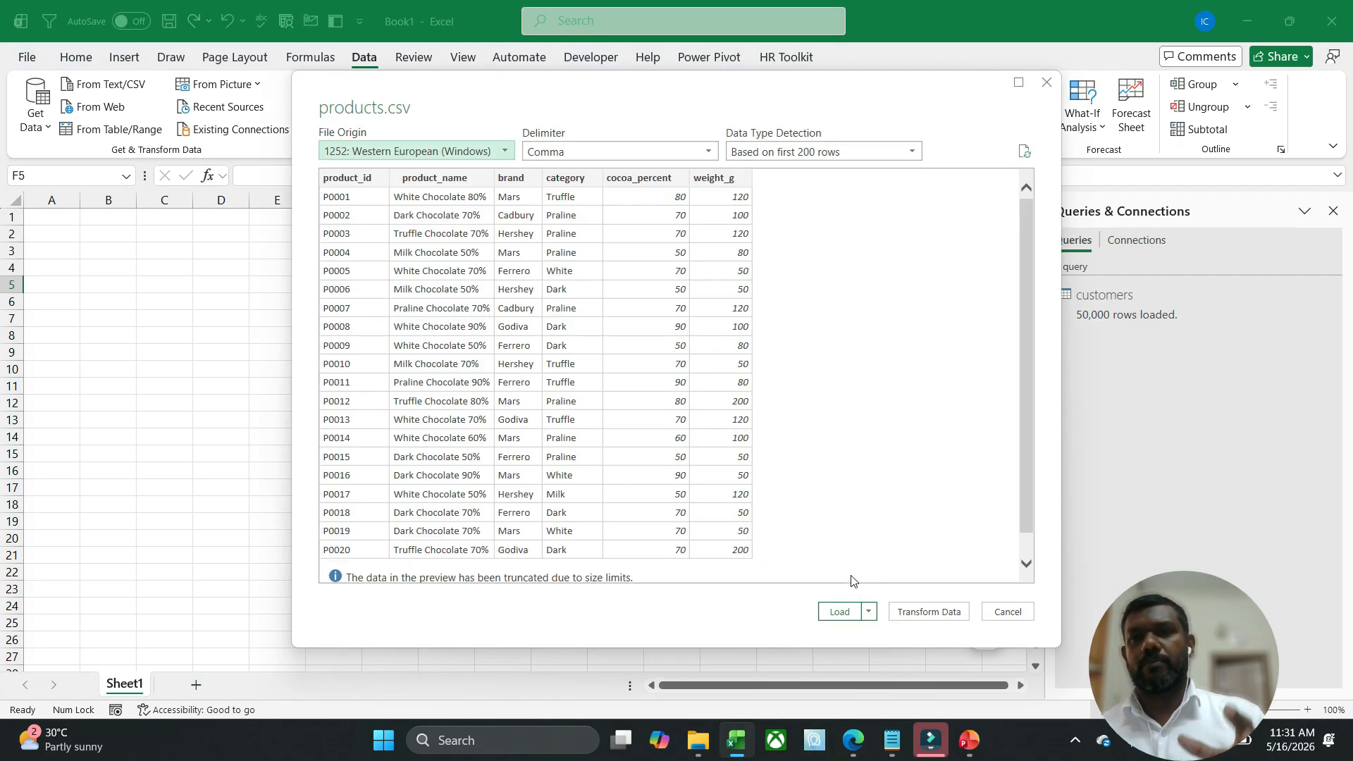
pyautogui.click(869, 612)
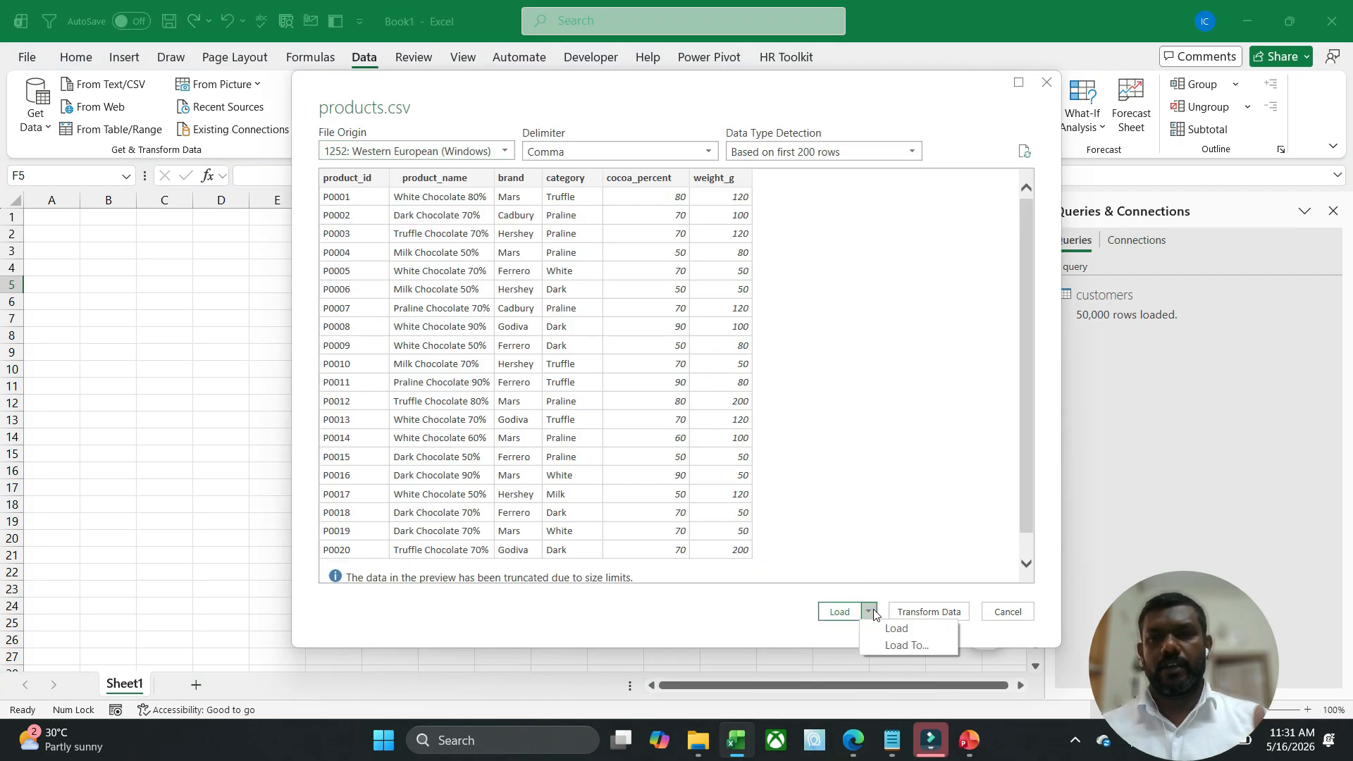
pyautogui.click(898, 652)
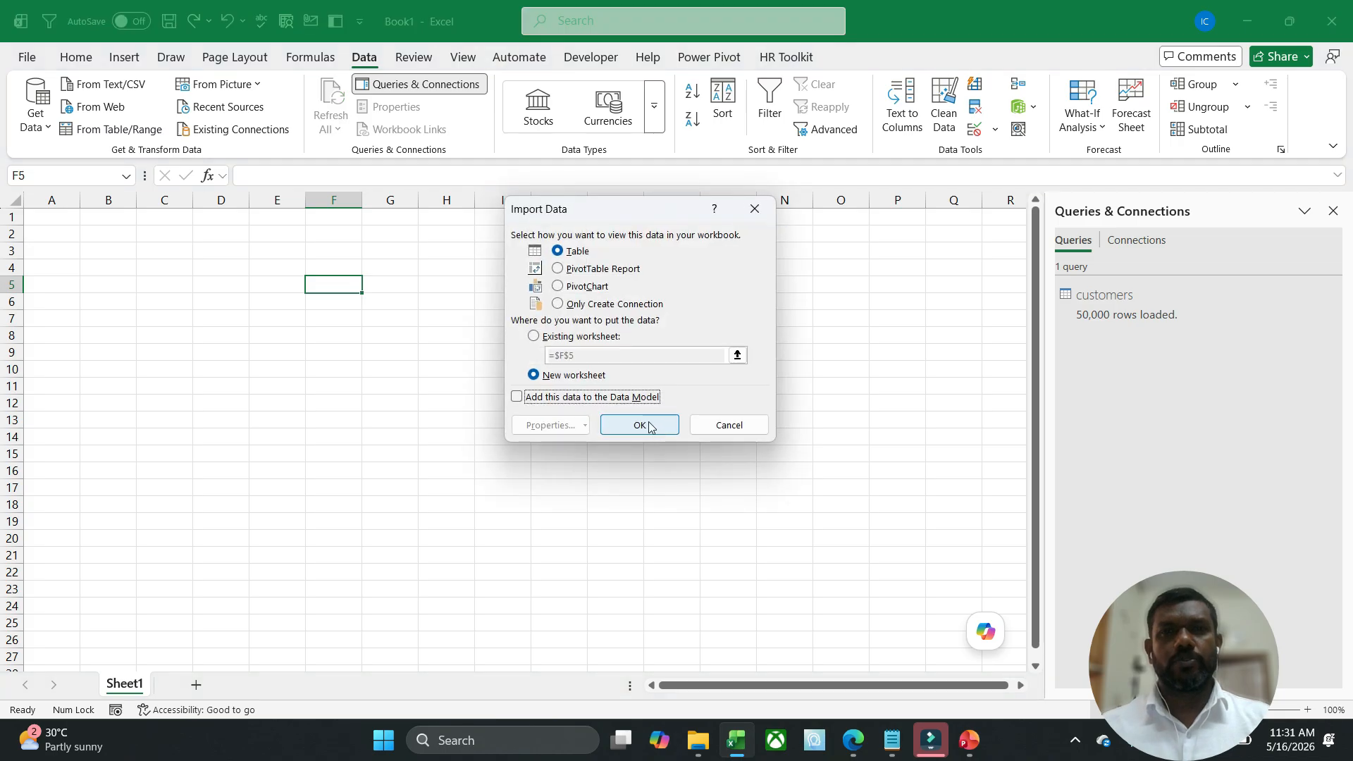
pyautogui.click(606, 304)
pyautogui.click(578, 399)
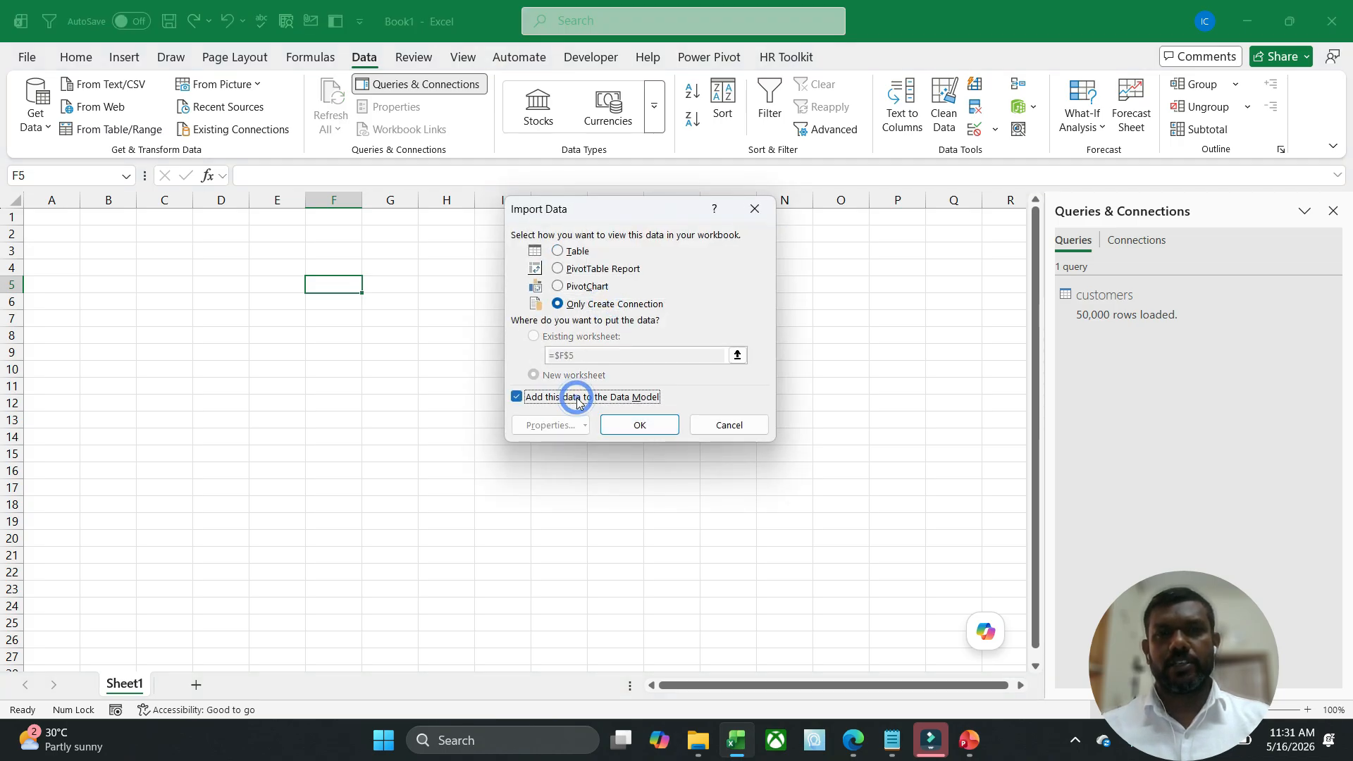
pyautogui.click(638, 425)
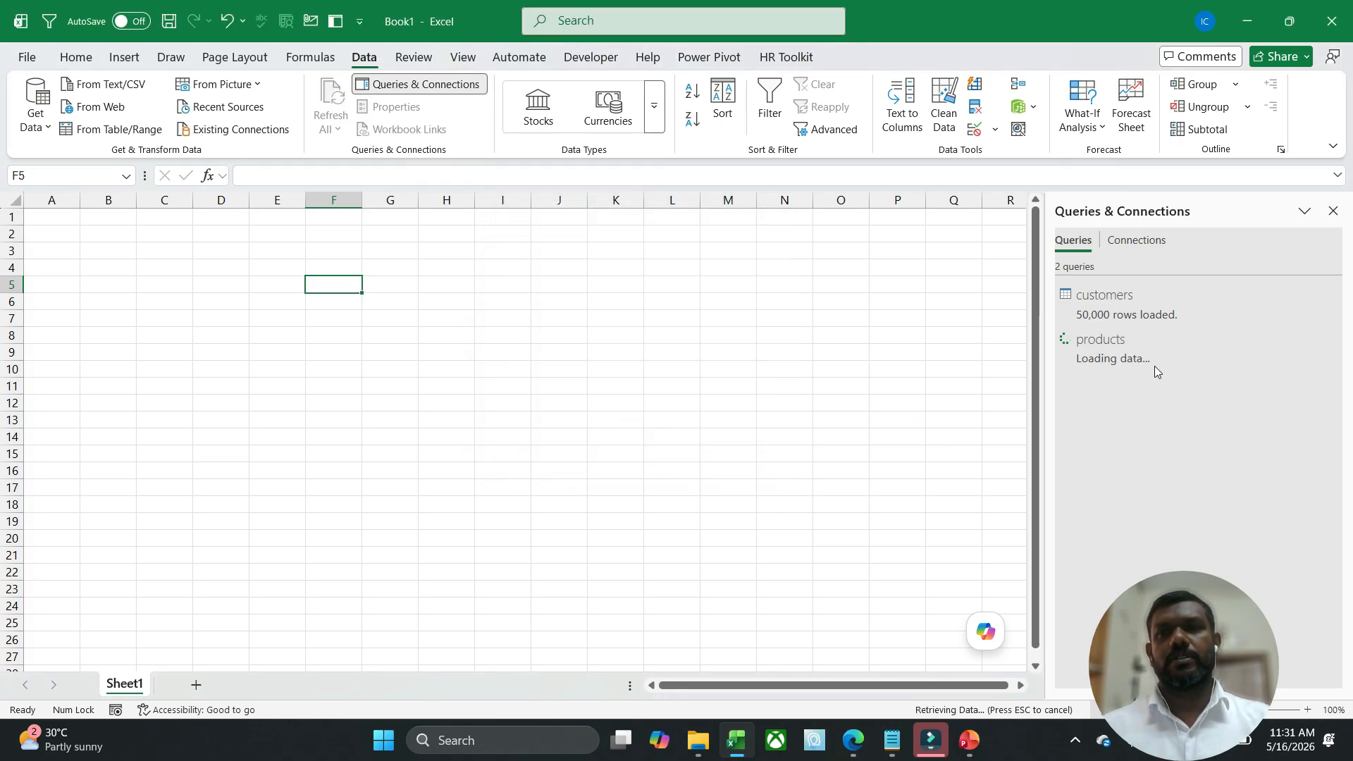
pyautogui.moveTo(1143, 354)
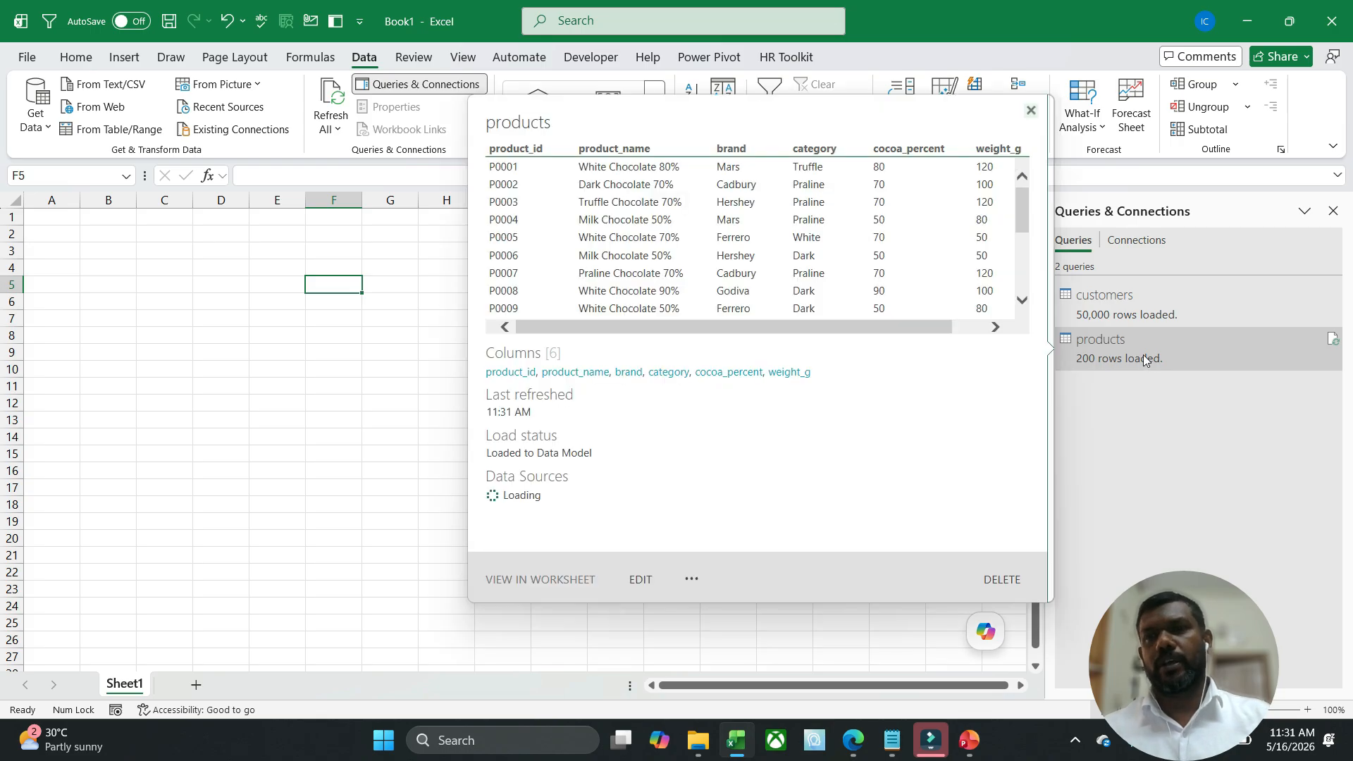
# Step: Import the sales CSV file as Only Create Connection and add it to the Data Model
pyautogui.click(129, 92)
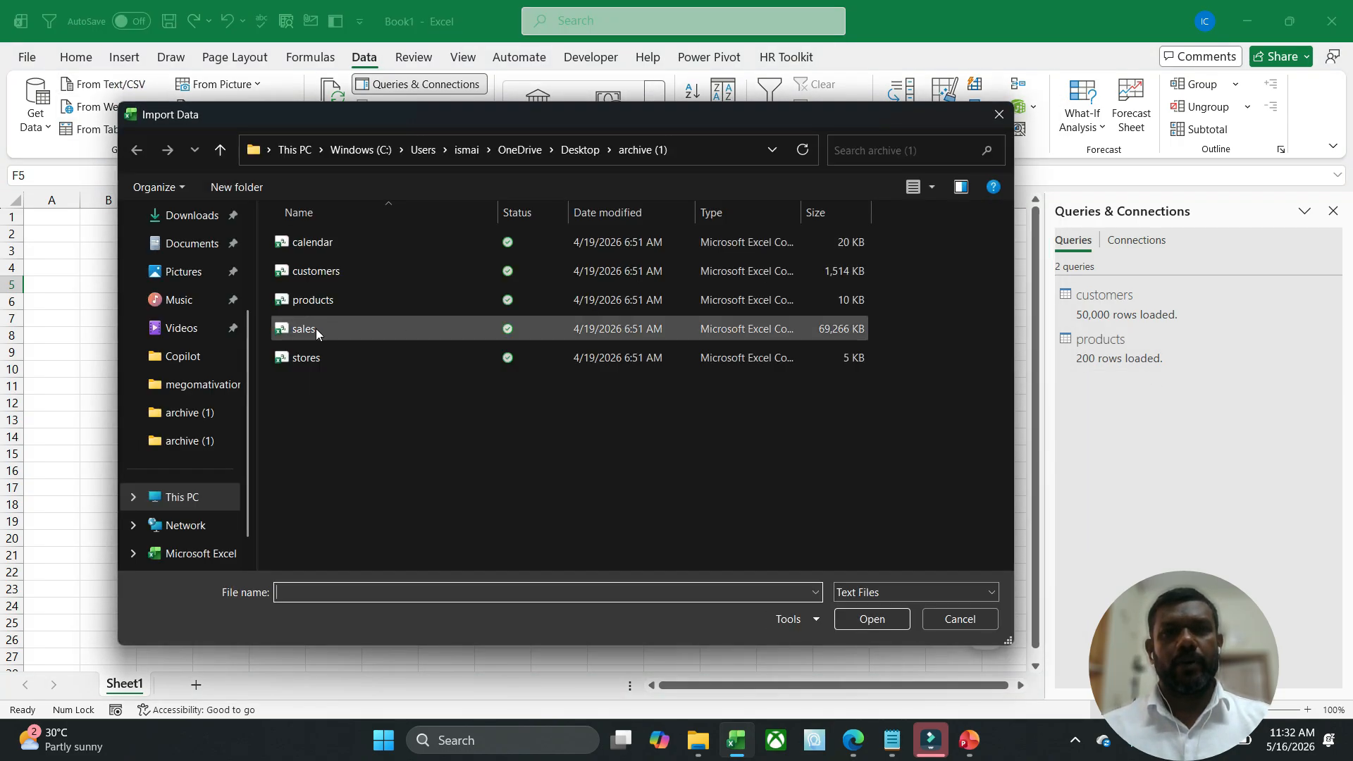
pyautogui.doubleClick(315, 329)
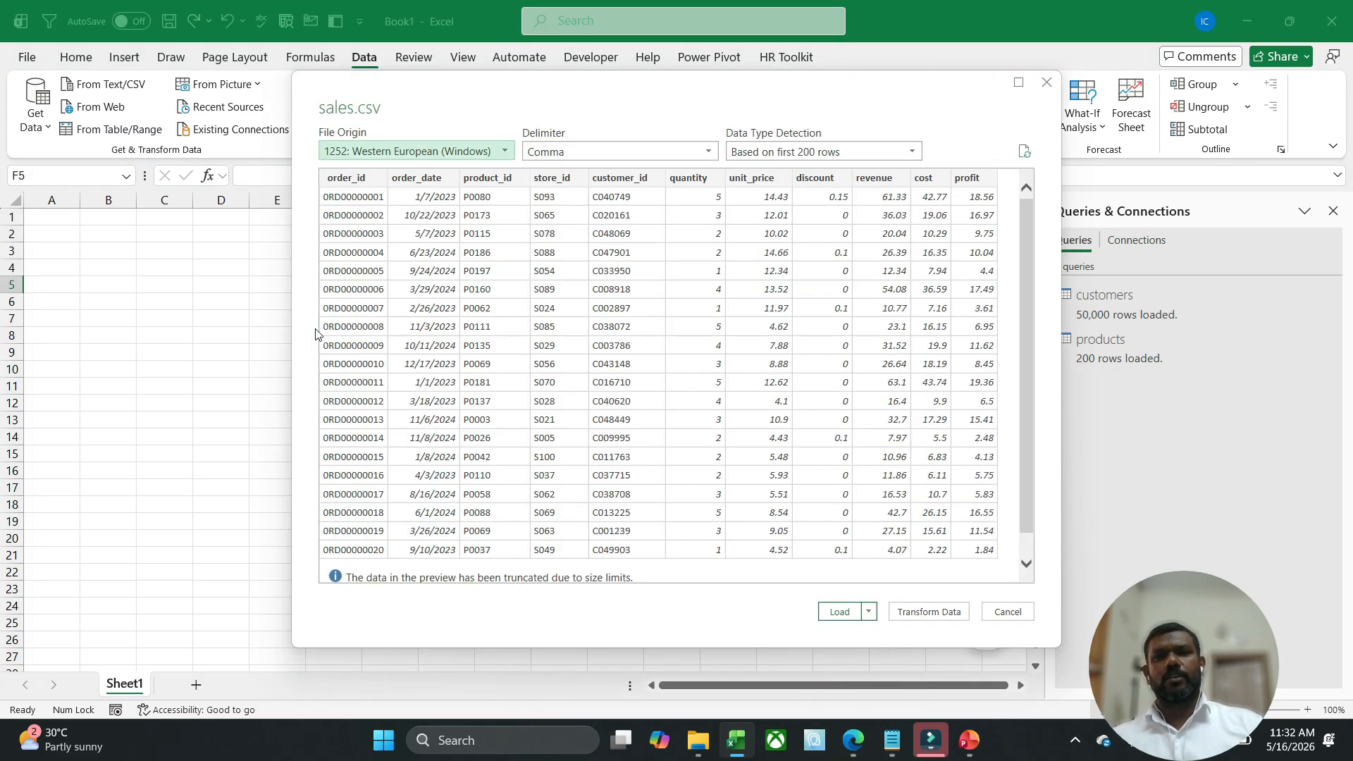
pyautogui.click(871, 614)
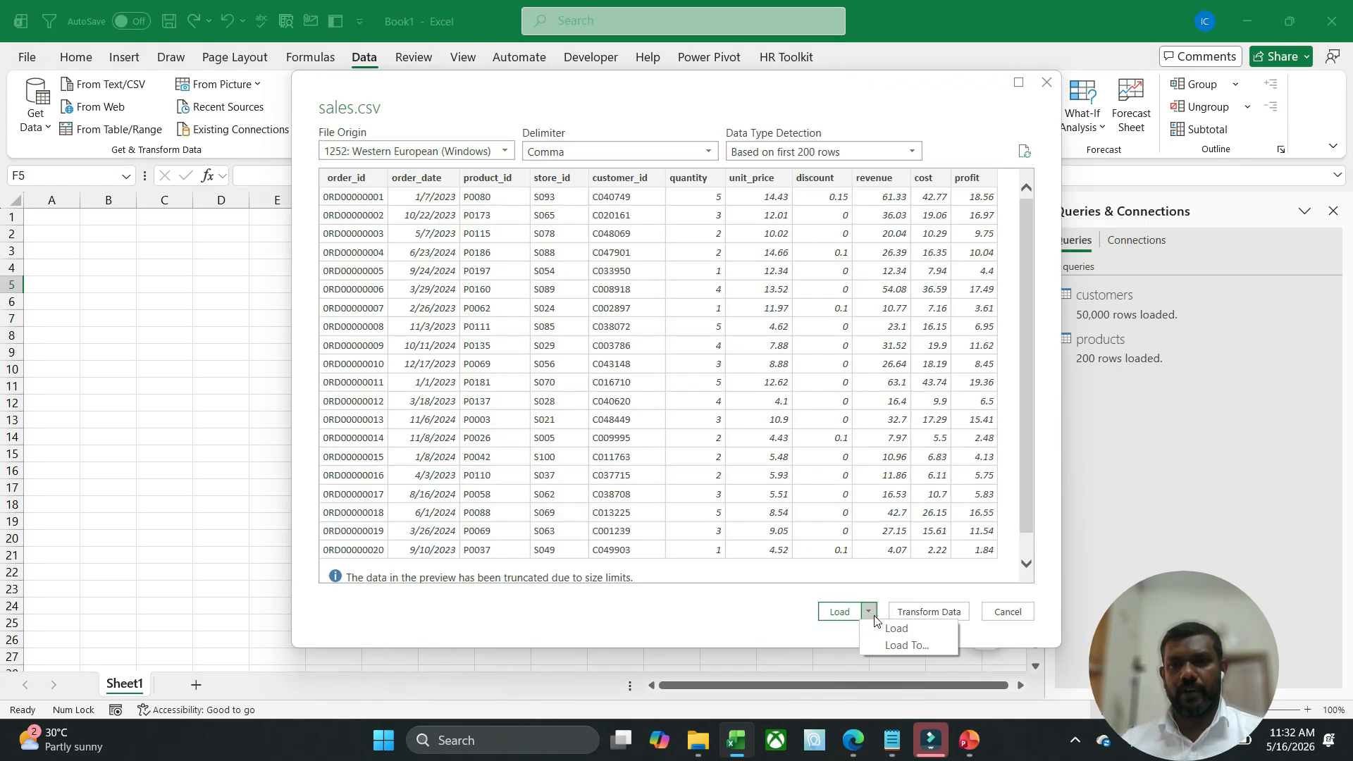
pyautogui.click(907, 645)
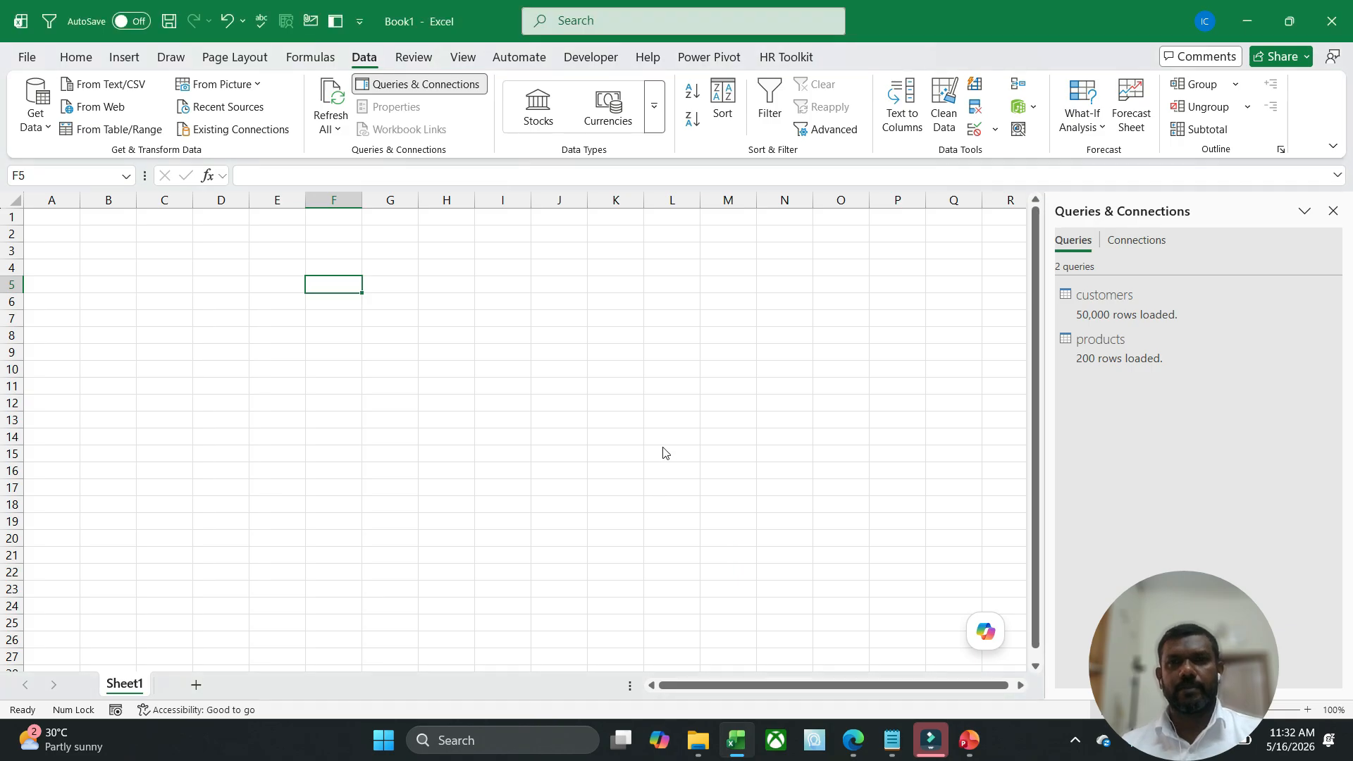
pyautogui.click(608, 305)
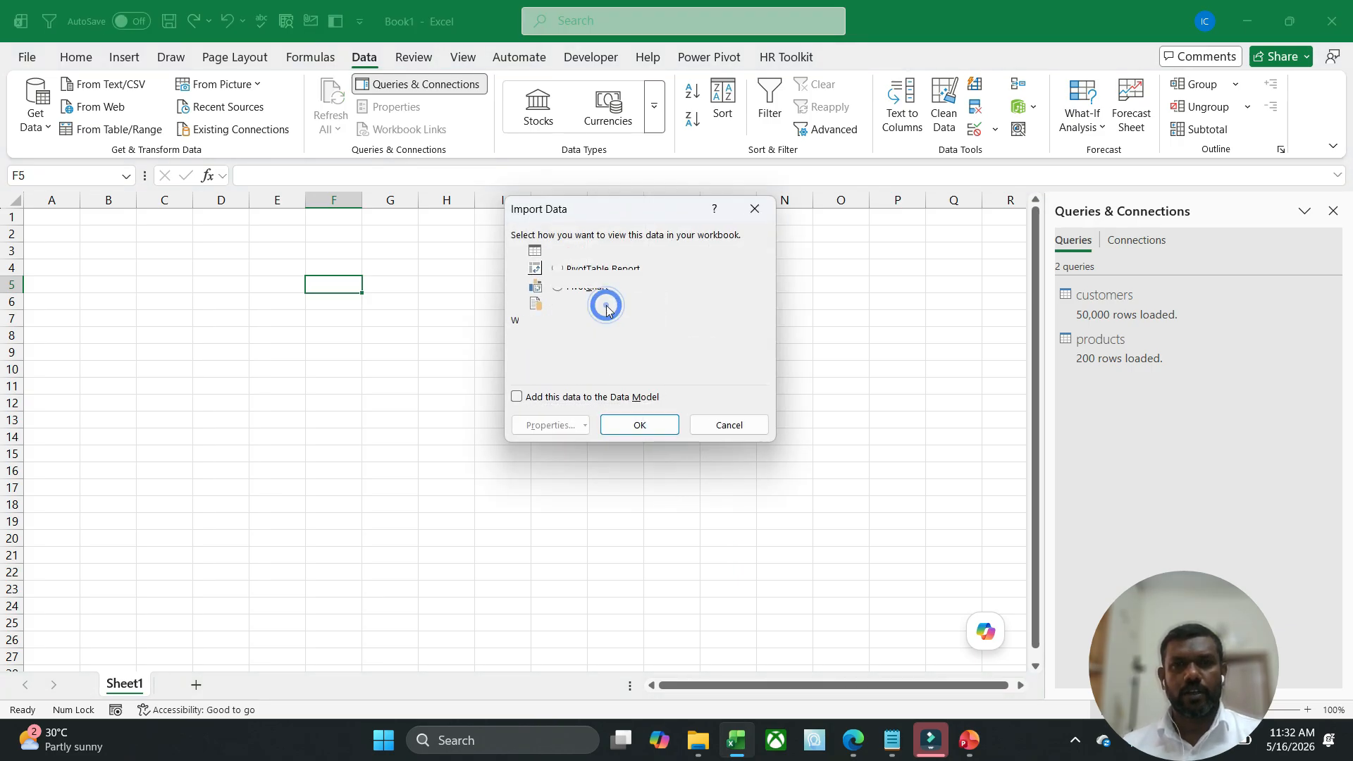
pyautogui.click(580, 398)
pyautogui.click(654, 426)
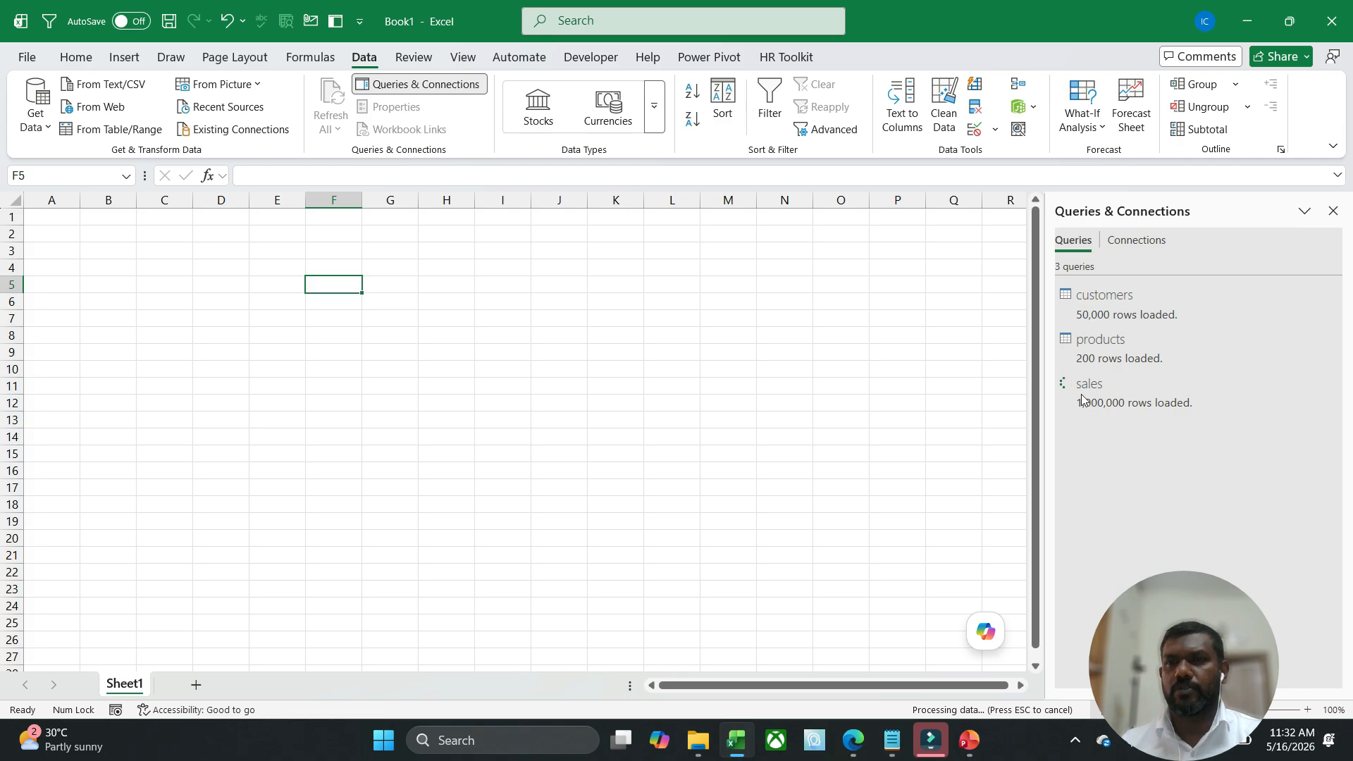
pyautogui.moveTo(1094, 410)
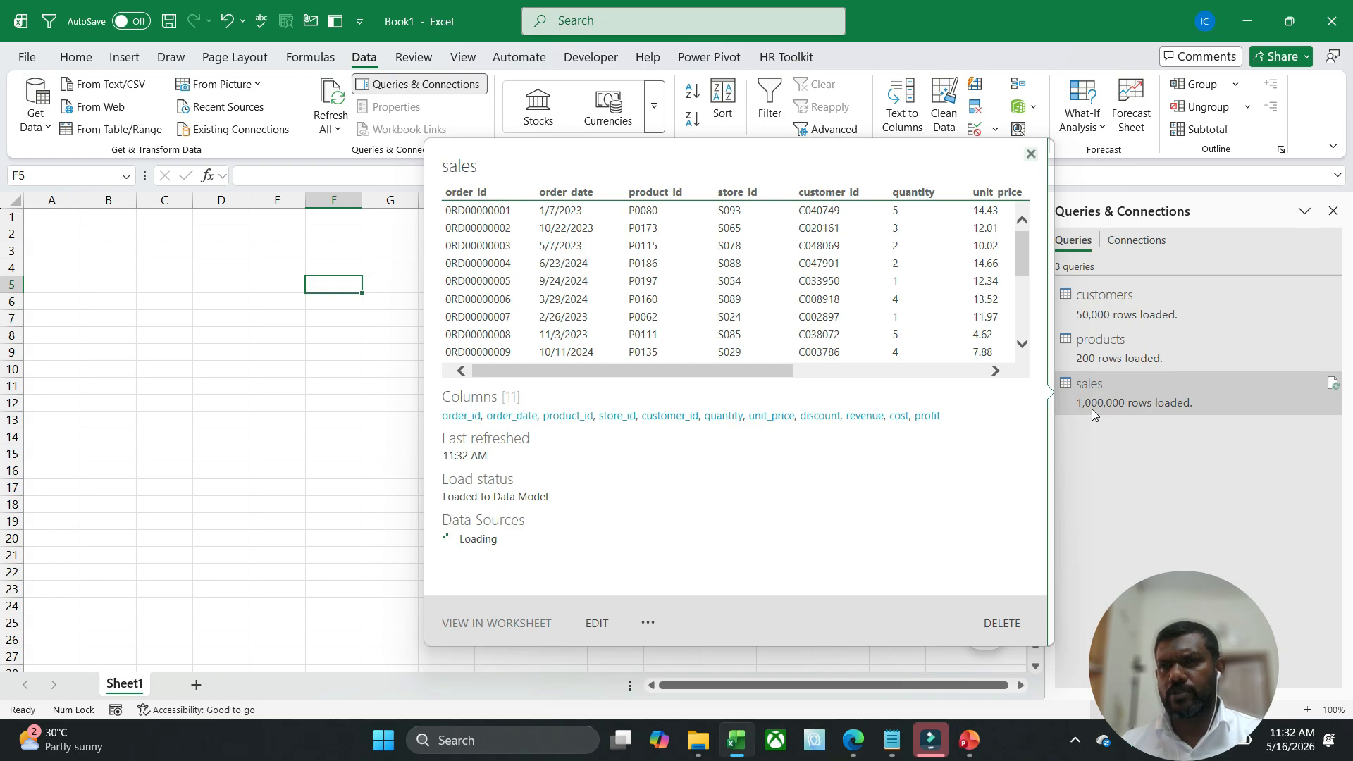
pyautogui.click(344, 339)
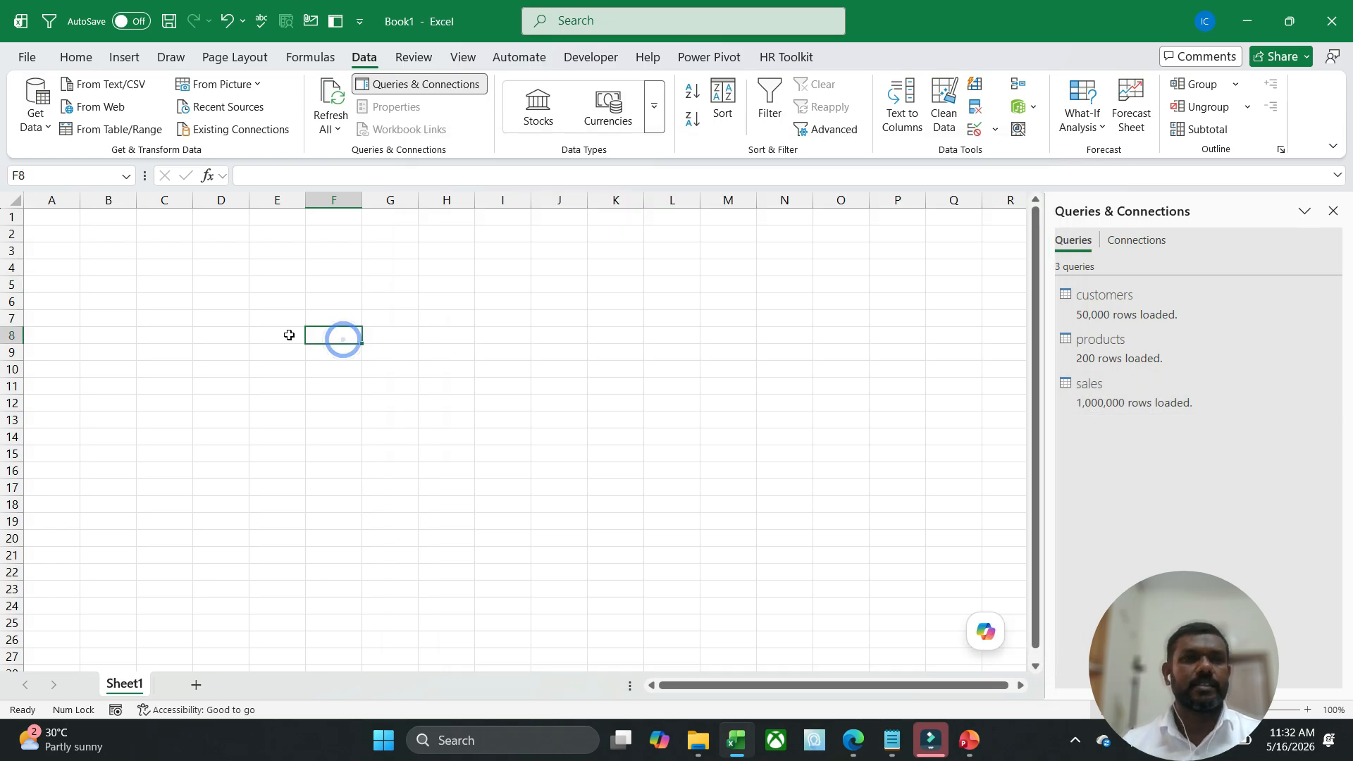
# Step: Import the stores CSV file and load it directly as a table on a new worksheet
pyautogui.click(112, 86)
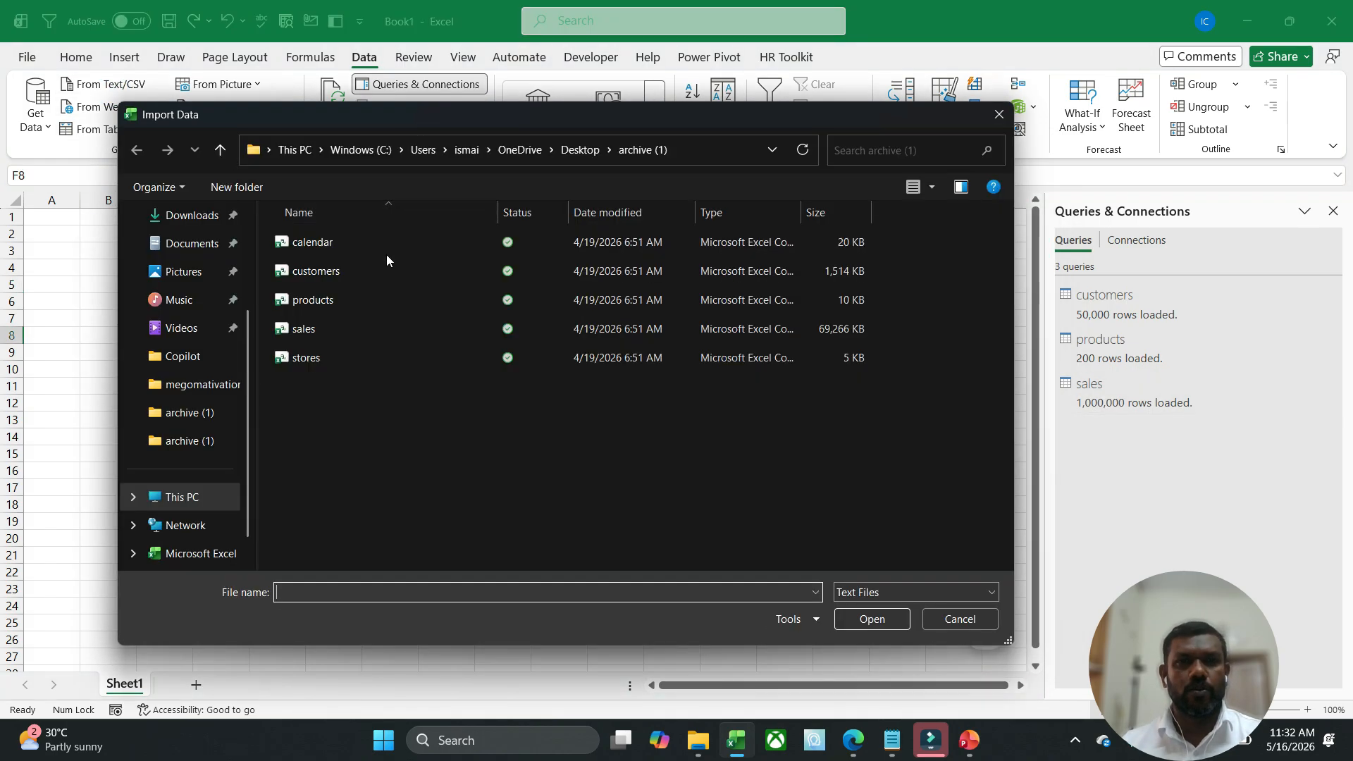
pyautogui.click(337, 356)
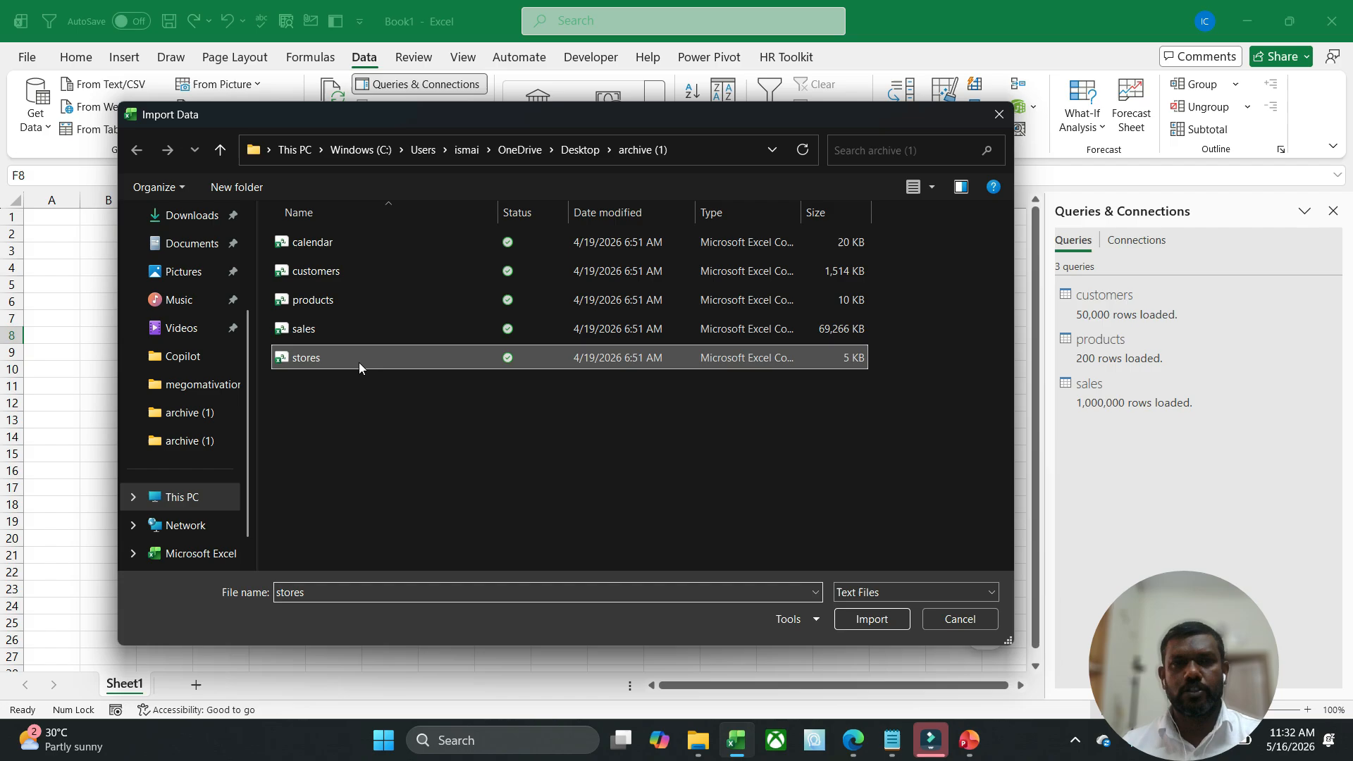
pyautogui.click(839, 619)
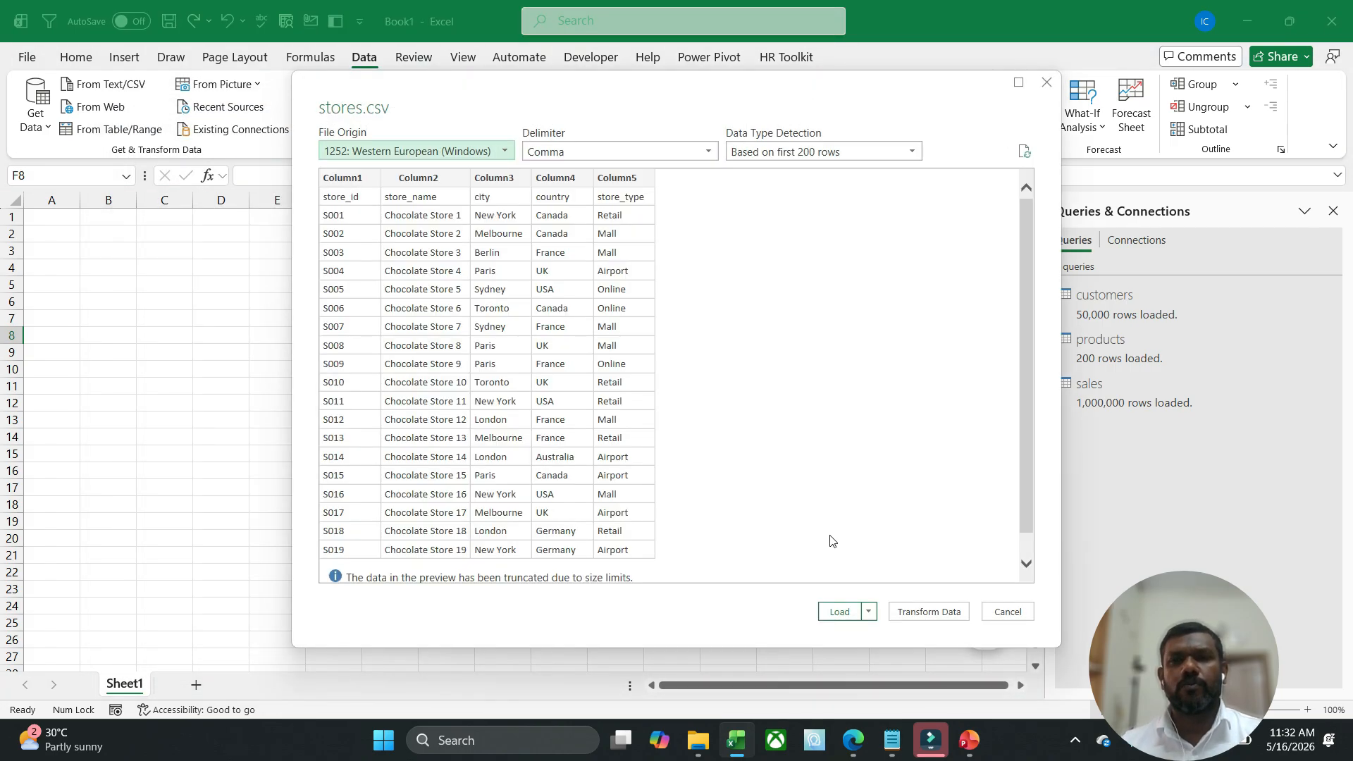
pyautogui.click(869, 612)
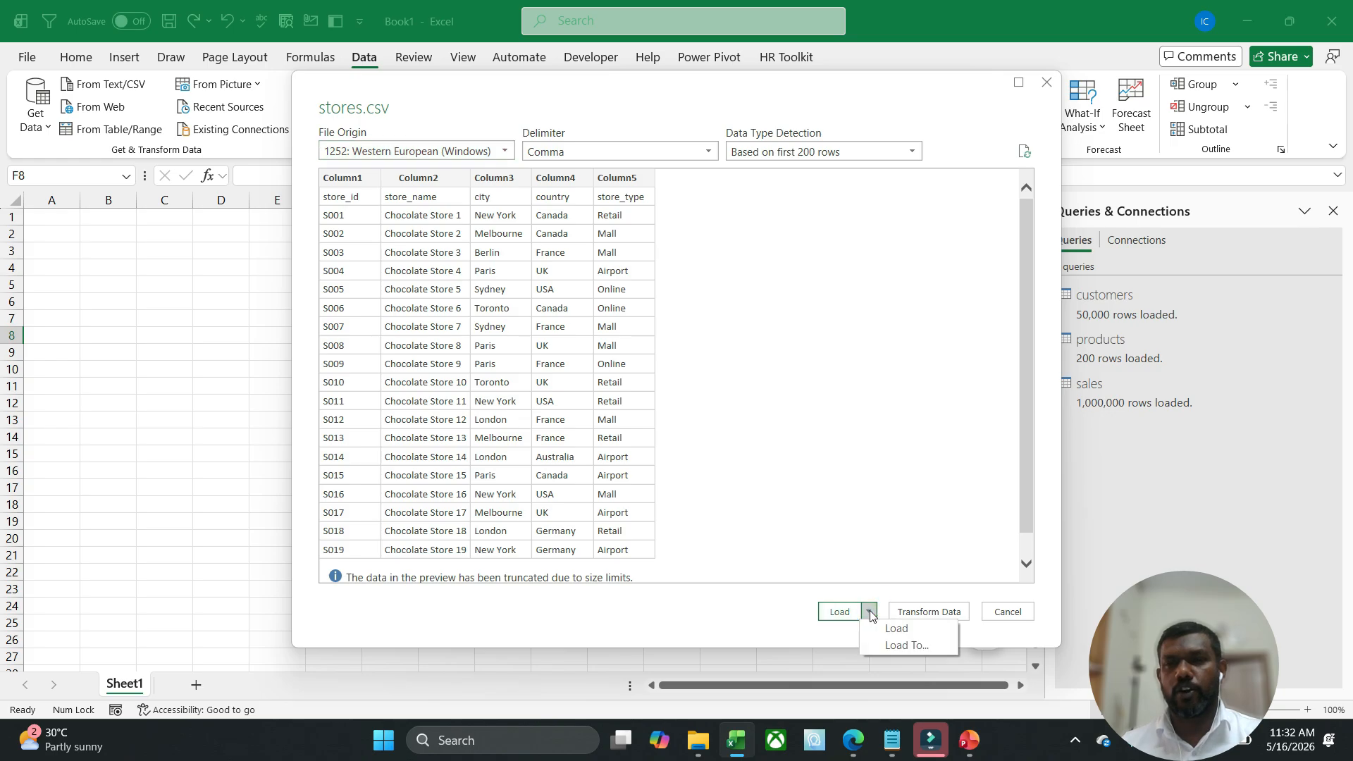
pyautogui.click(845, 618)
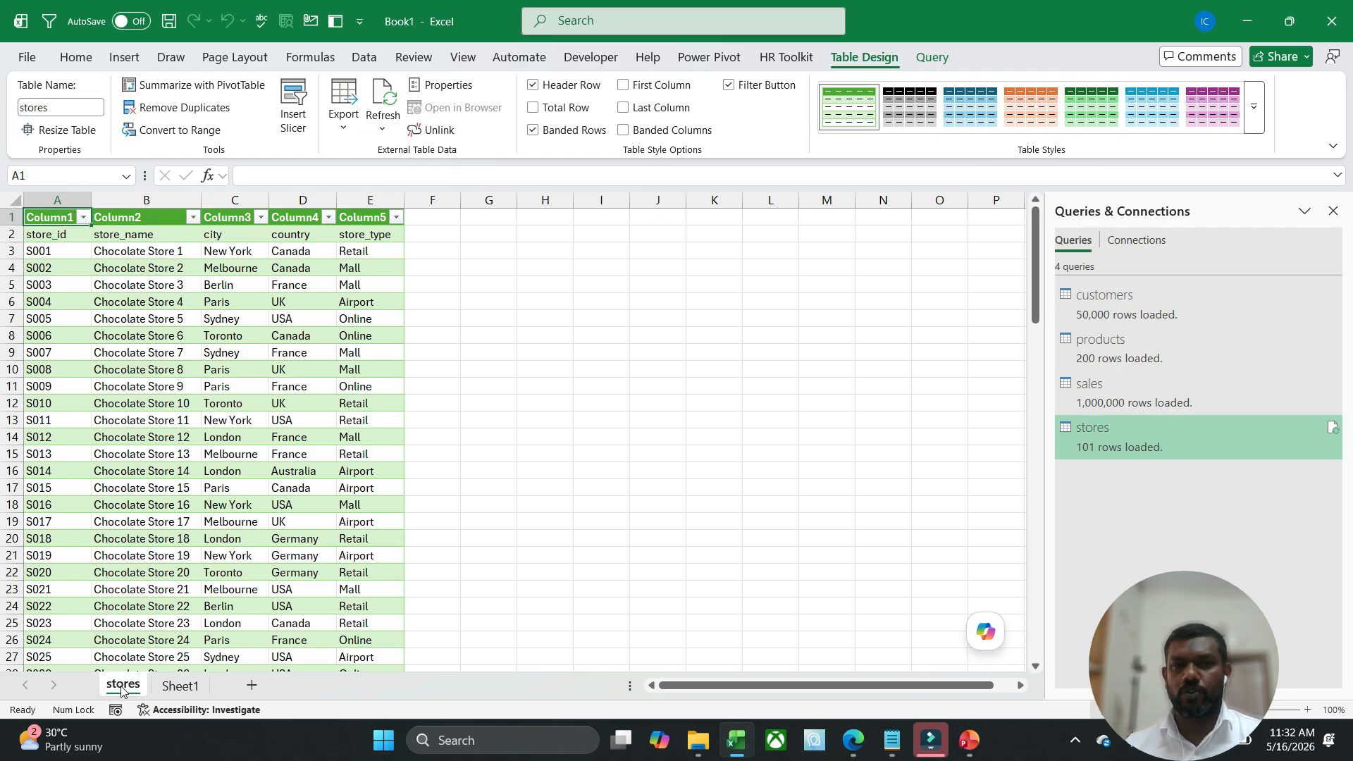
# Step: Change the stores query's load destination to Only Create Connection and add its data to the Data Model, accepting the possible data loss
pyautogui.moveTo(1156, 434)
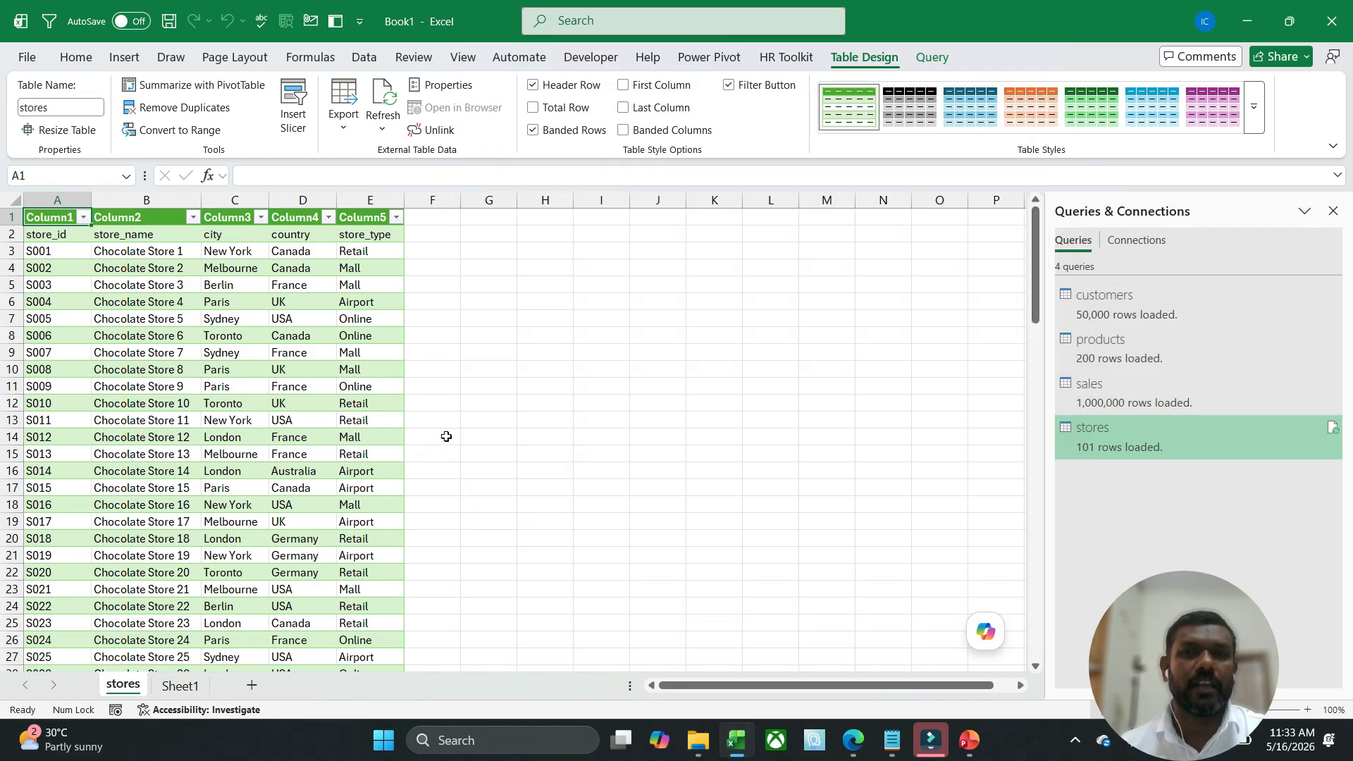
pyautogui.rightClick(1108, 448)
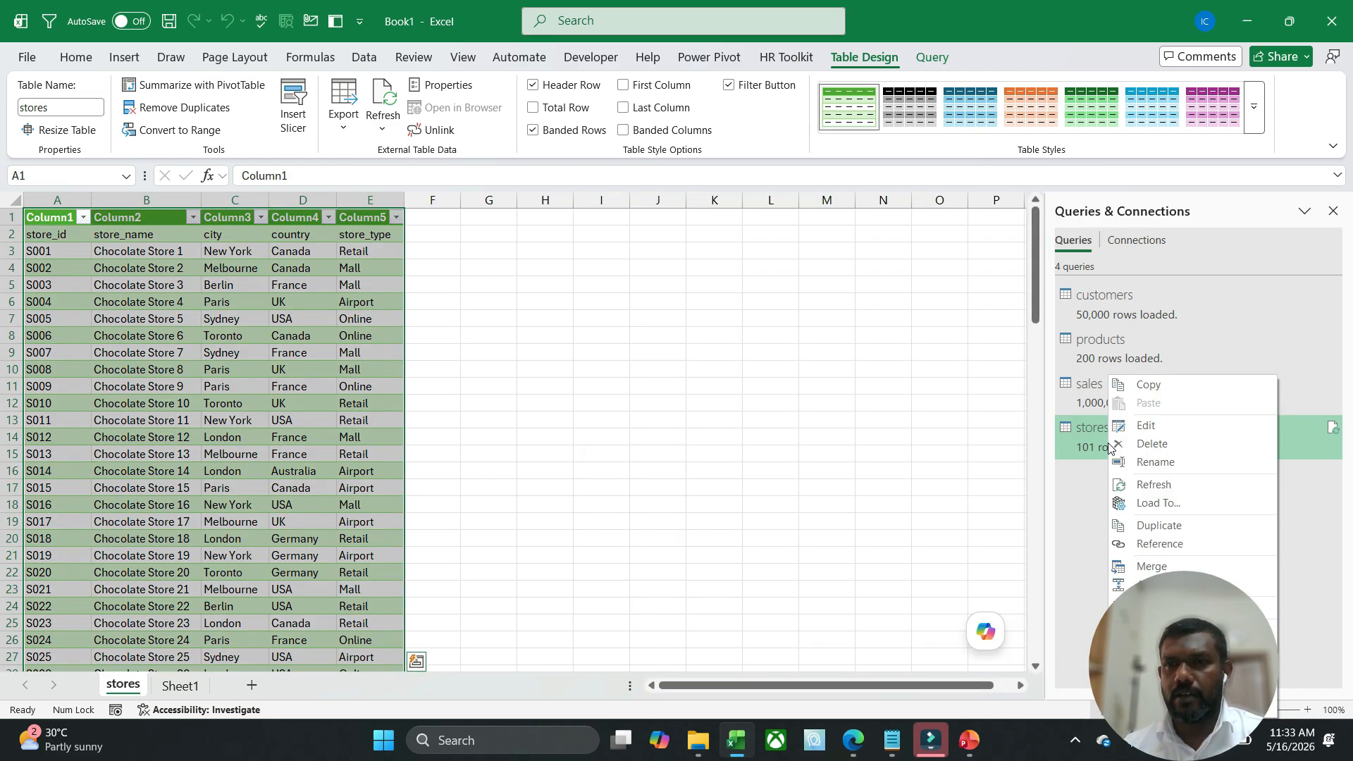
pyautogui.click(1177, 508)
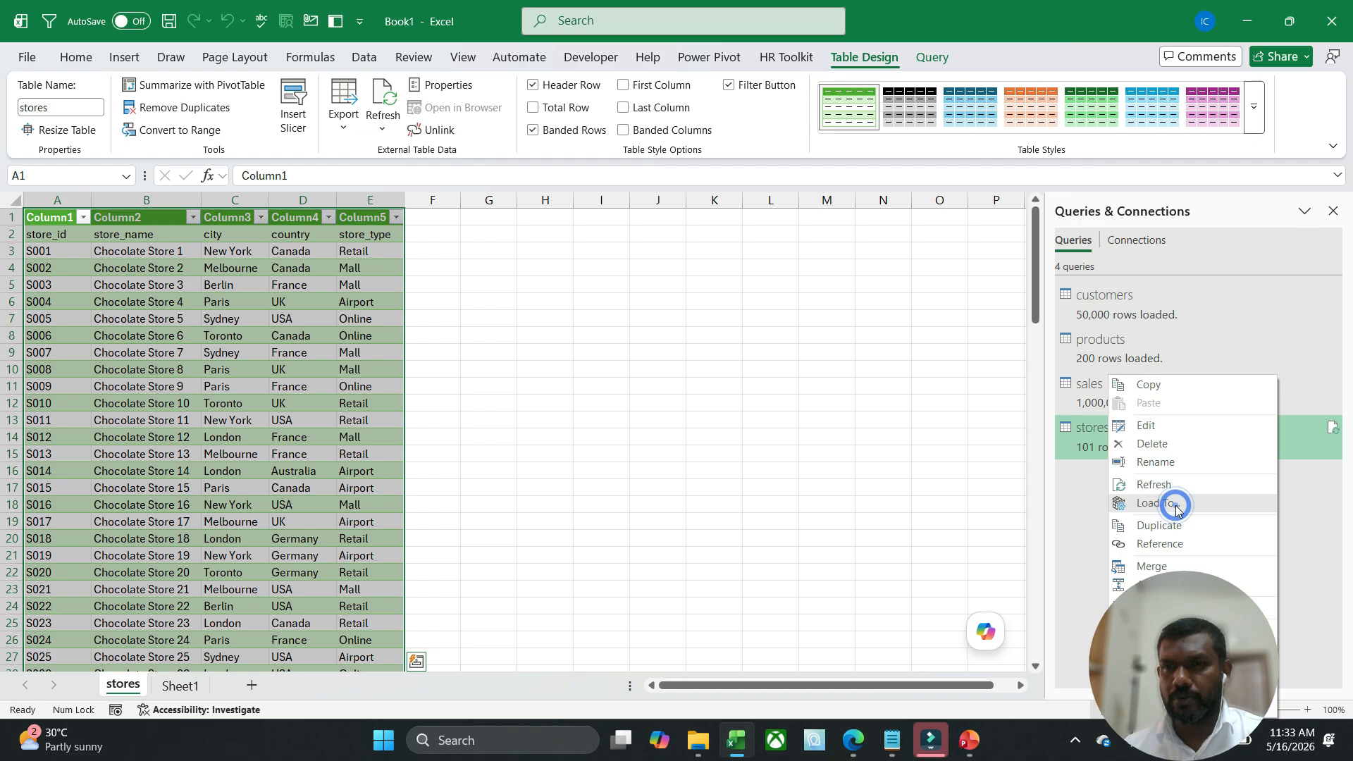
pyautogui.click(599, 308)
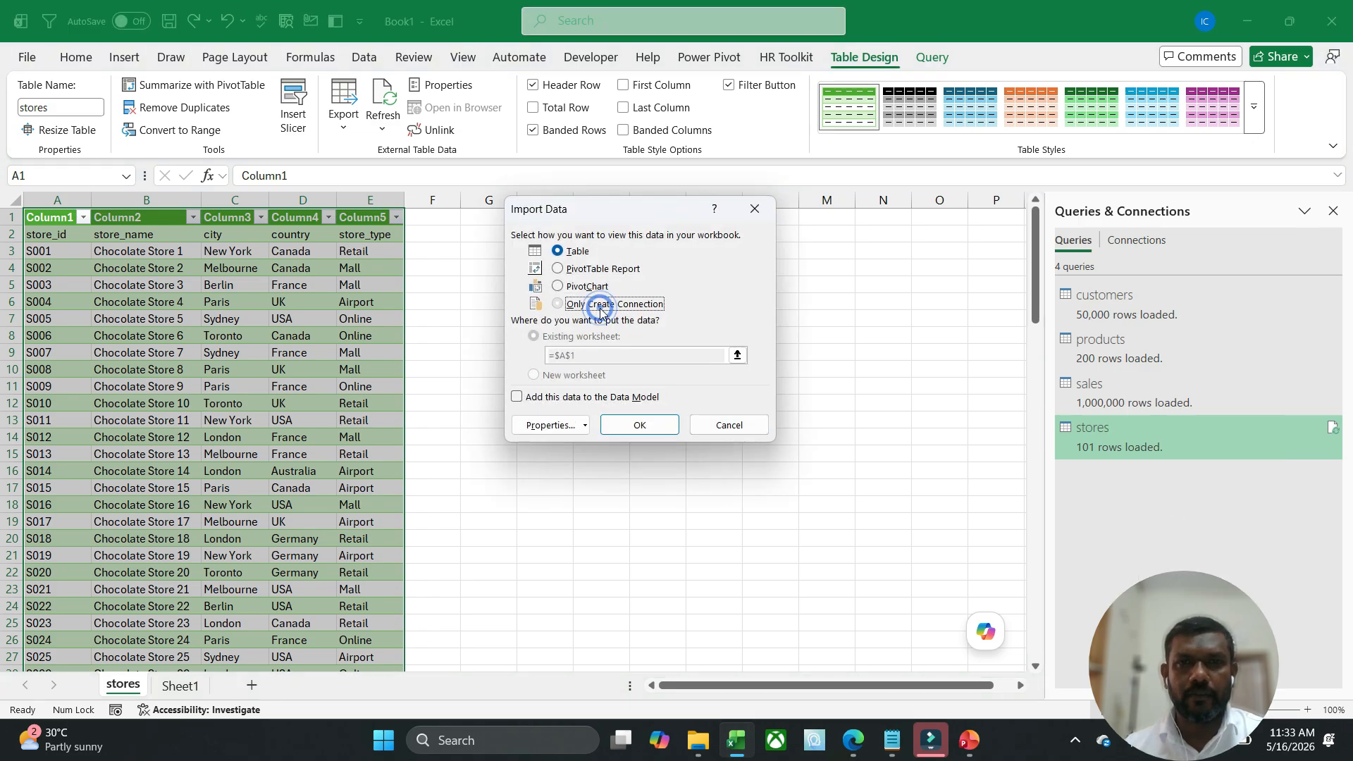
pyautogui.click(581, 397)
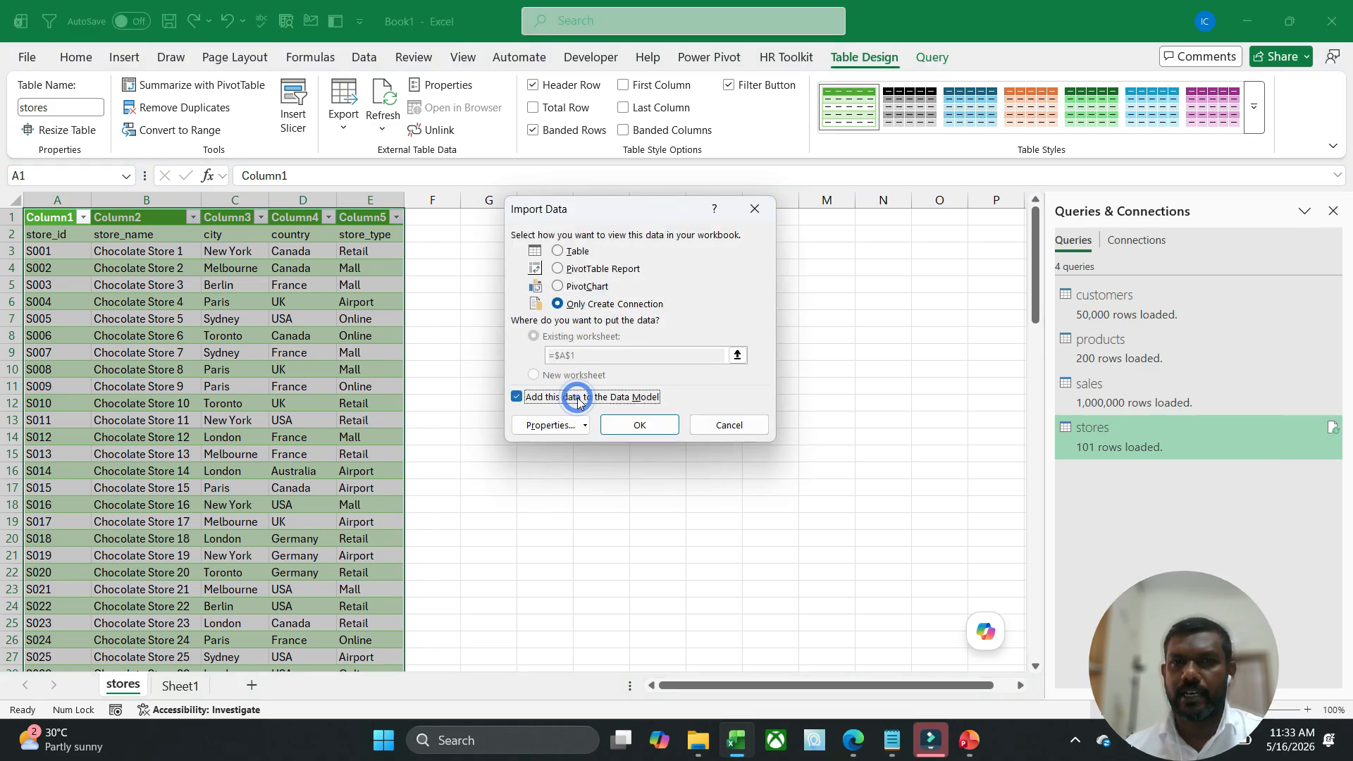
pyautogui.click(642, 423)
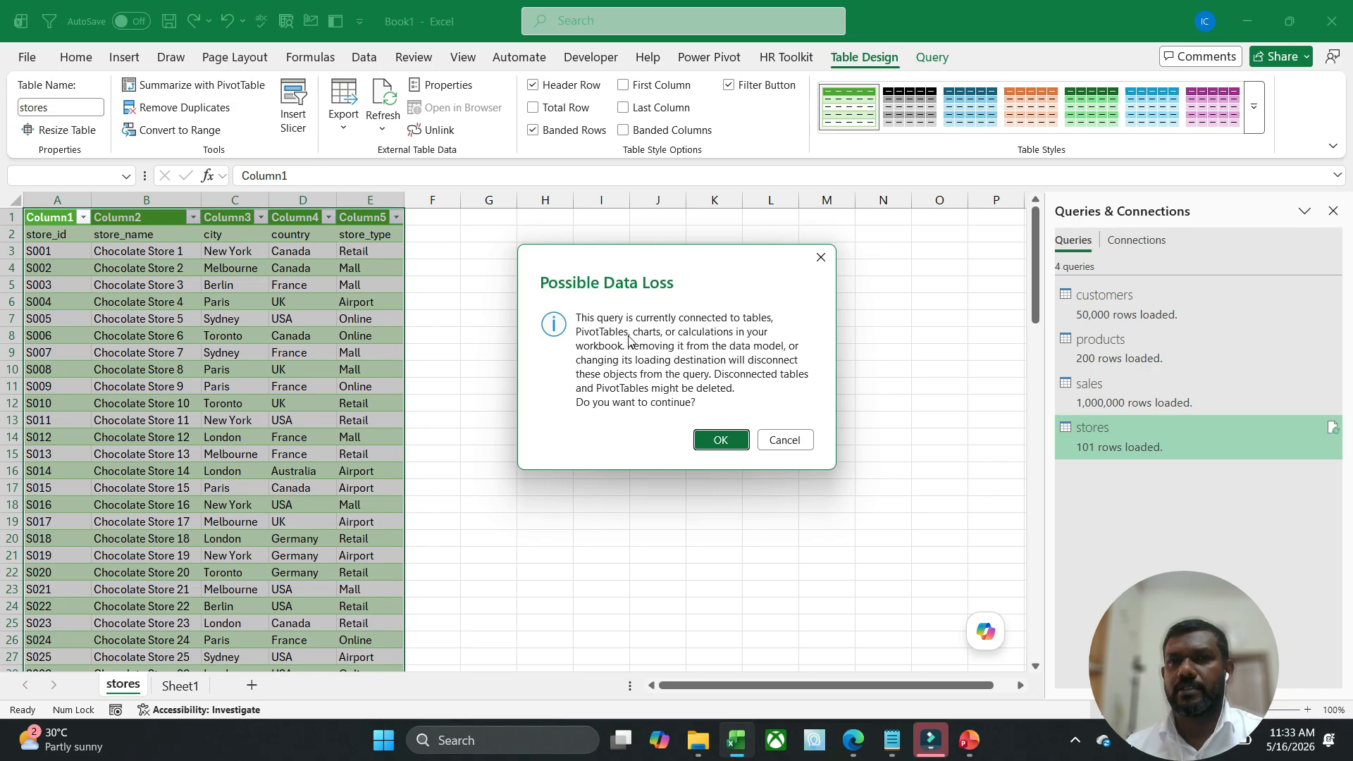
pyautogui.click(724, 442)
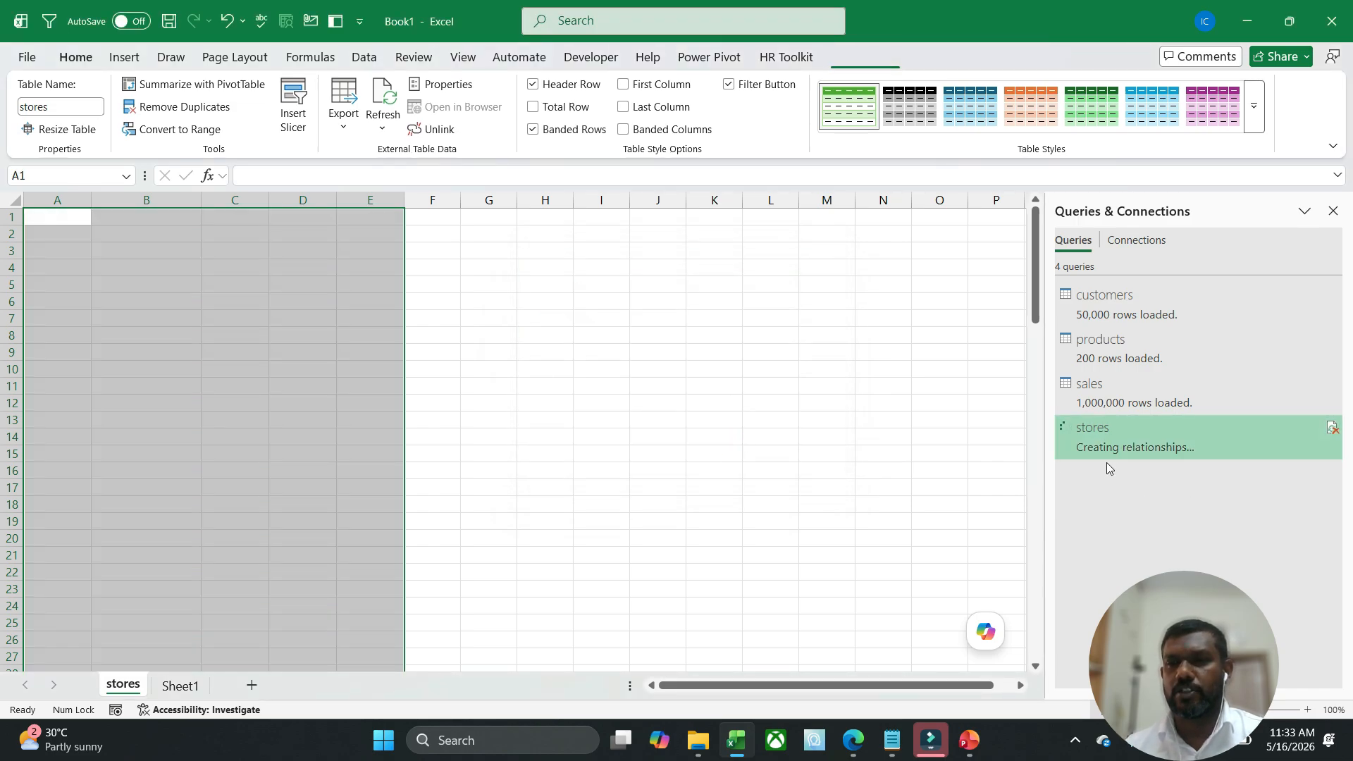
pyautogui.moveTo(1105, 454)
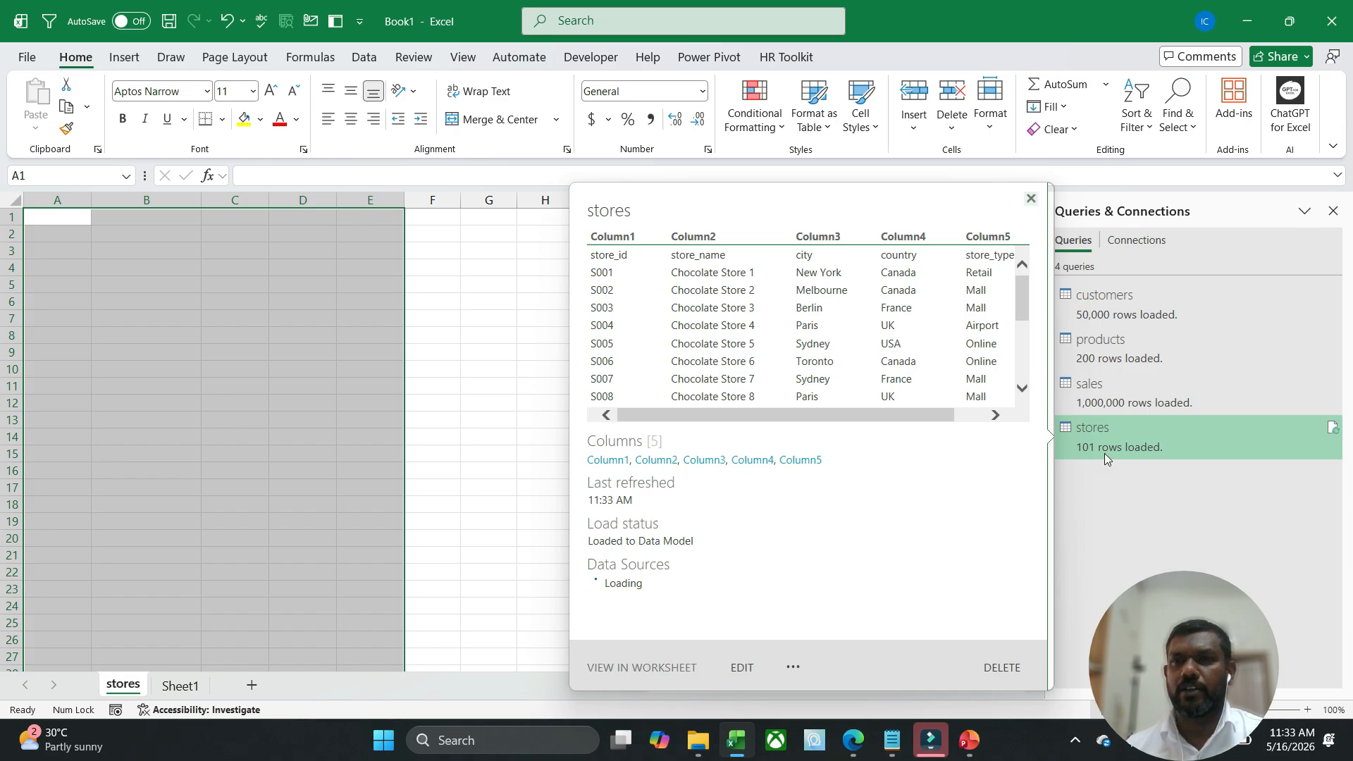
# Step: Permanently delete the emptied stores worksheet from the workbook
pyautogui.rightClick(114, 687)
pyautogui.click(180, 444)
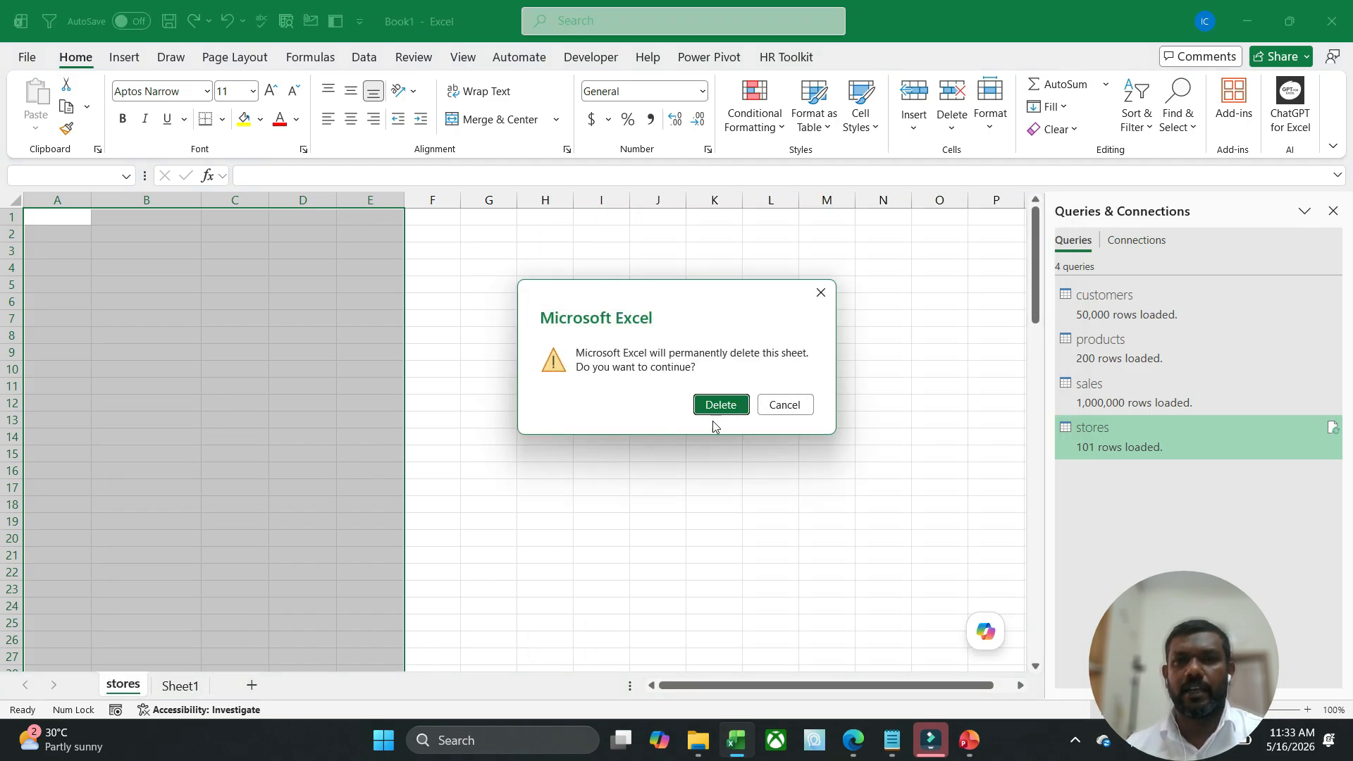
pyautogui.click(718, 408)
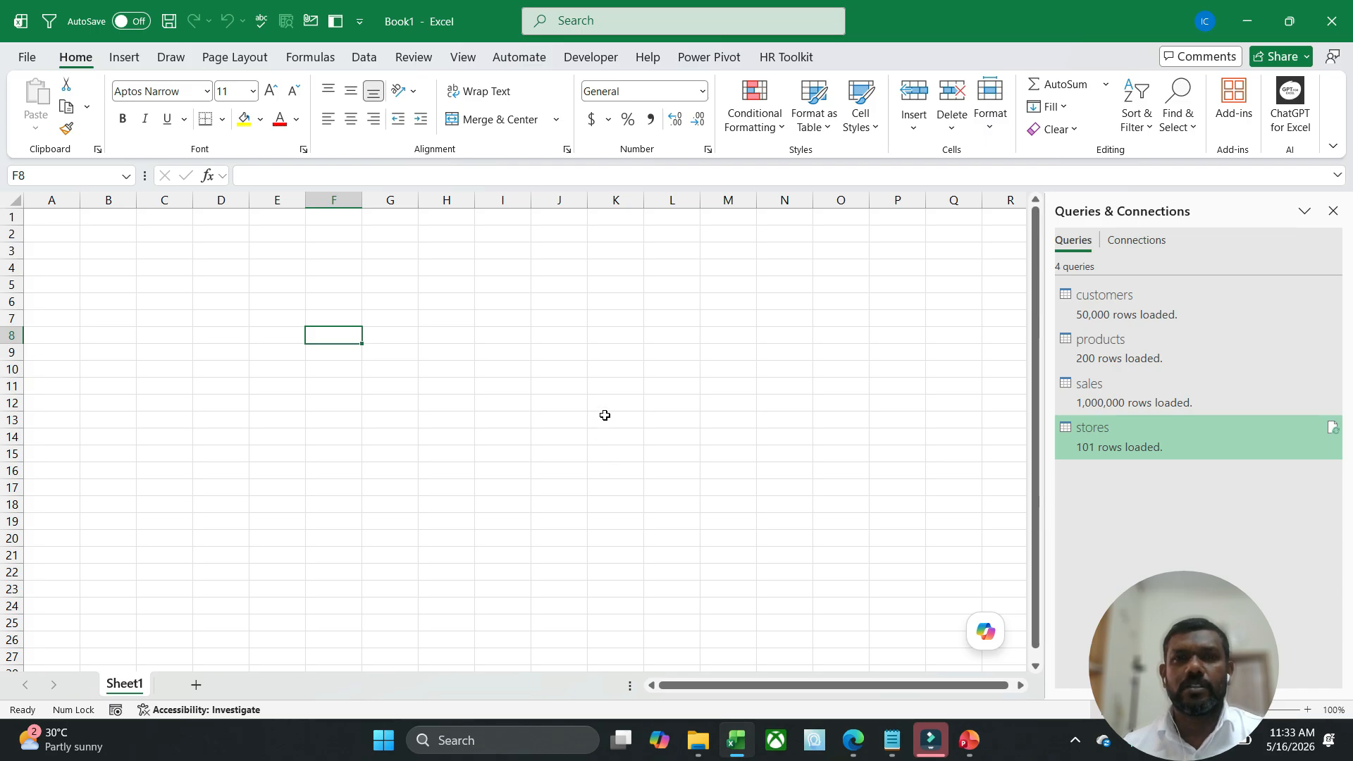
pyautogui.click(605, 416)
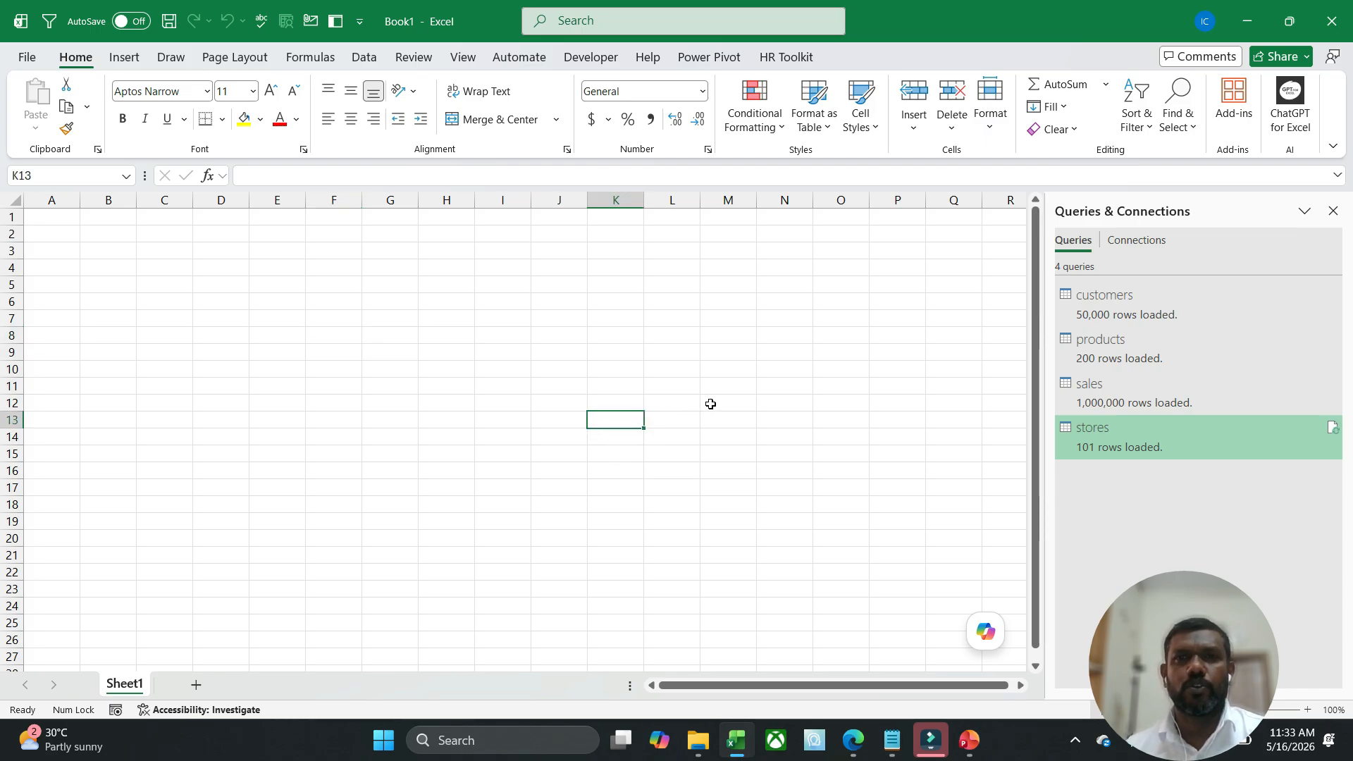